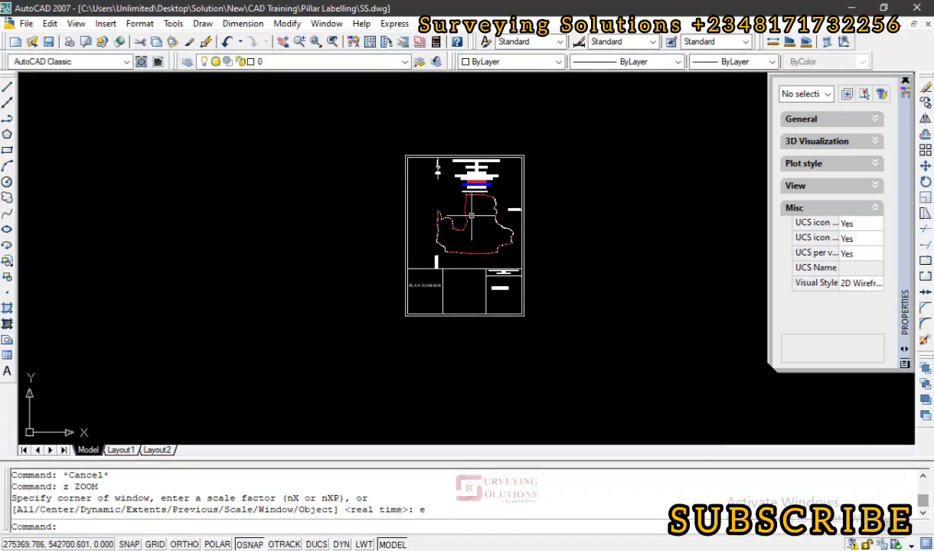
Examine the survey plan's title text, plan number and surveyor boxes, and the red parcel boundary.
scroll(482, 162, "up", 2)
scroll(481, 162, "up", 5)
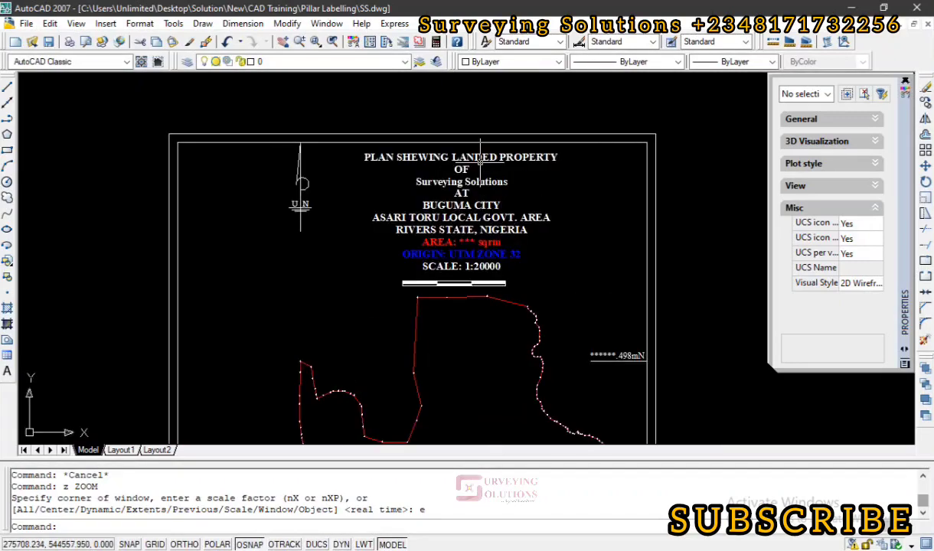
scroll(480, 162, "down", 4)
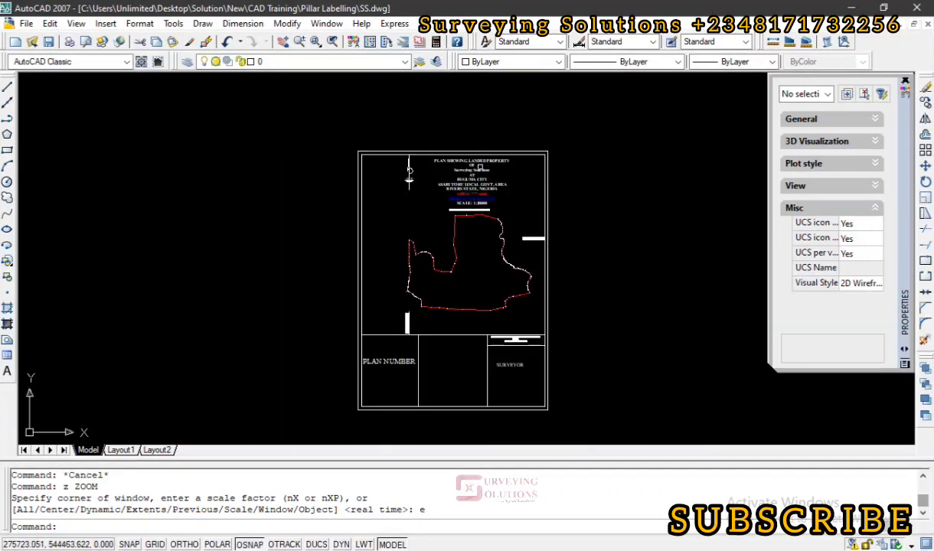
scroll(446, 387, "up", 5)
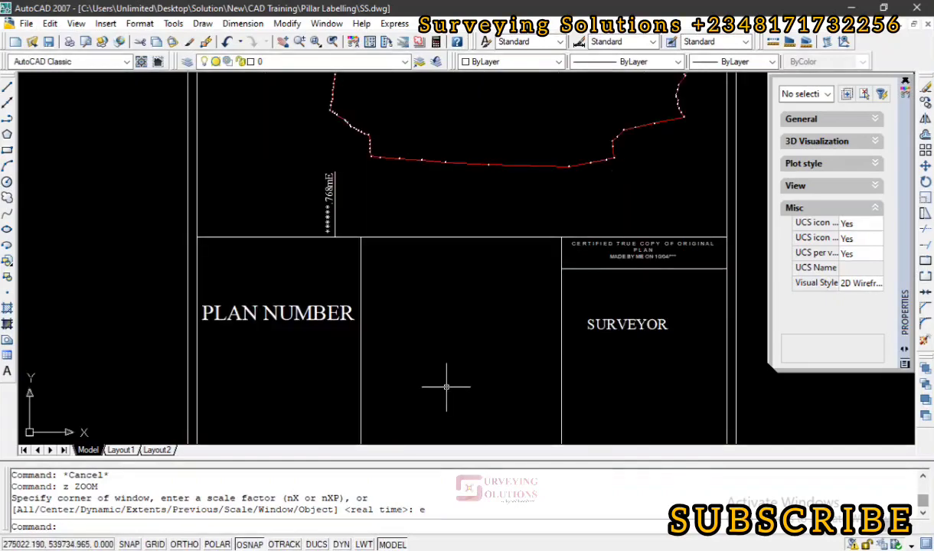
scroll(446, 387, "down", 5)
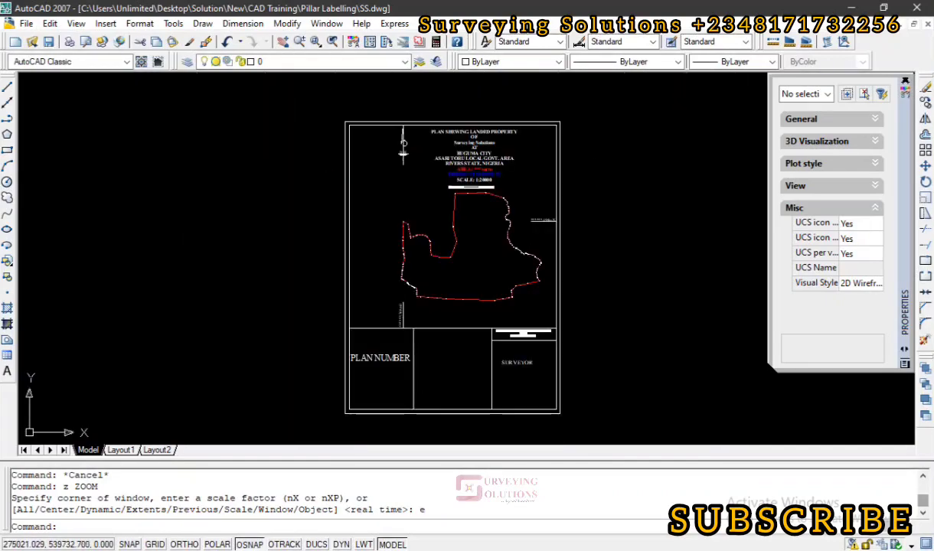
scroll(446, 387, "up", 1)
scroll(397, 246, "up", 5)
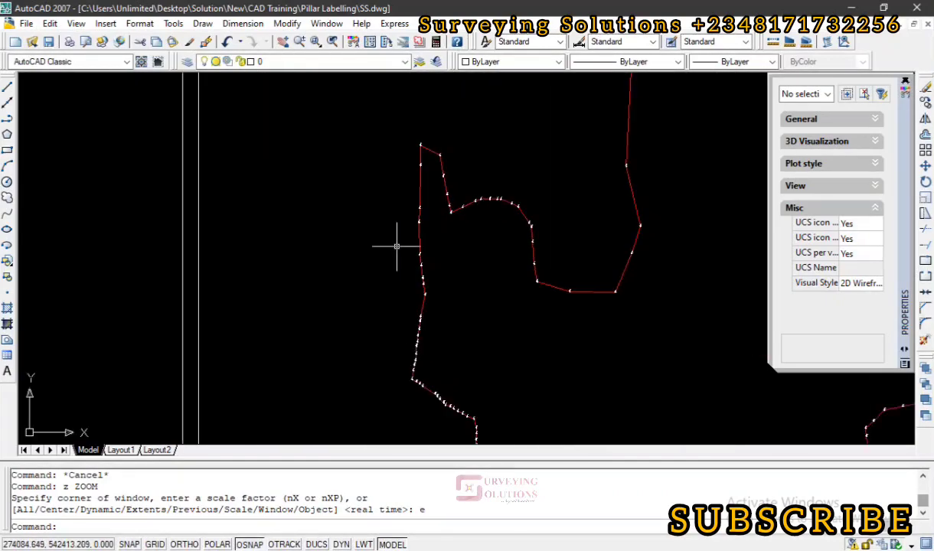
scroll(396, 245, "down", 4)
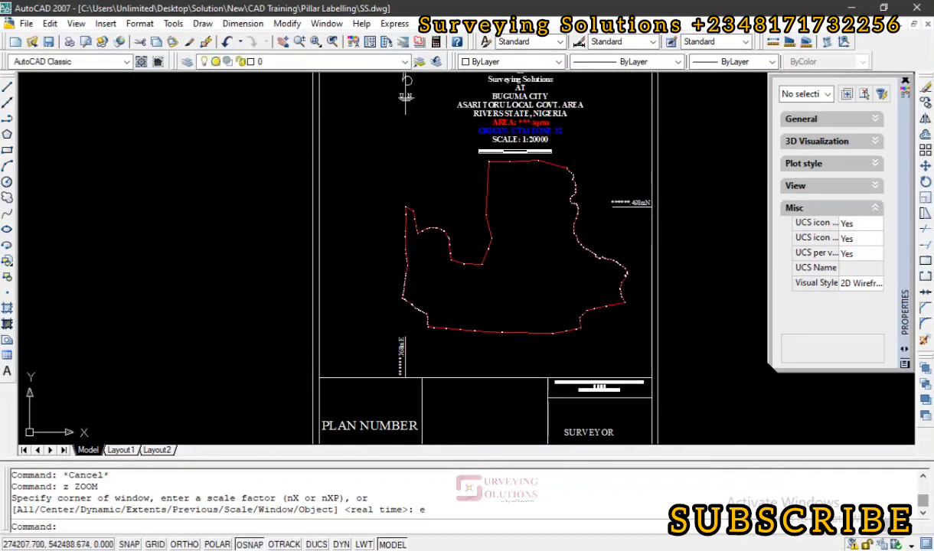
left_click(488, 185)
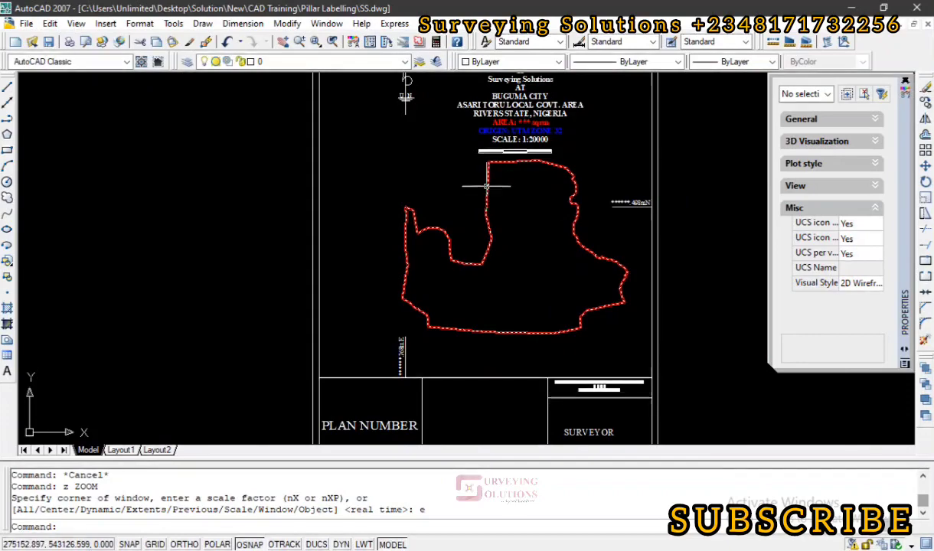
scroll(488, 186, "up", 4)
scroll(490, 195, "down", 5)
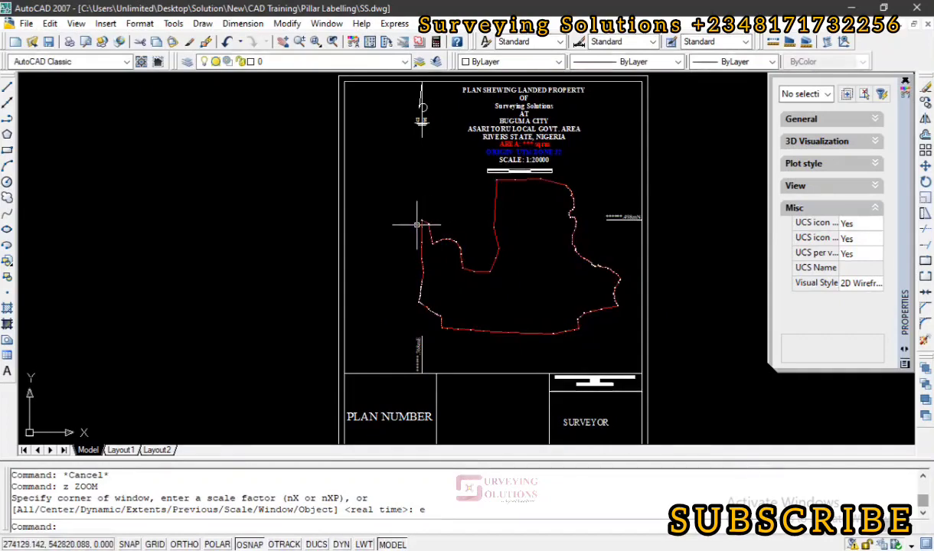
Inspect the pillar symbols and labels around SS 001 at the northwest corner of the parcel boundary.
scroll(417, 224, "up", 5)
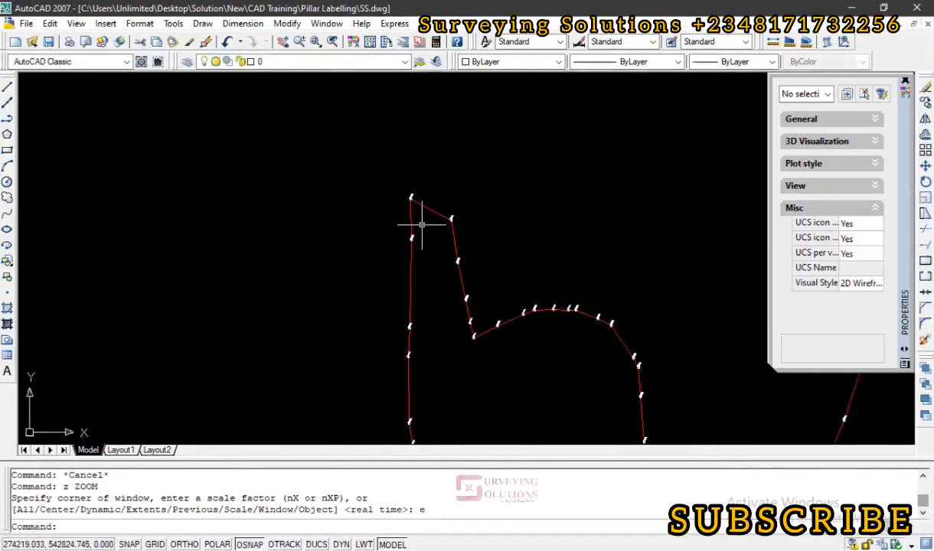
scroll(420, 224, "up", 4)
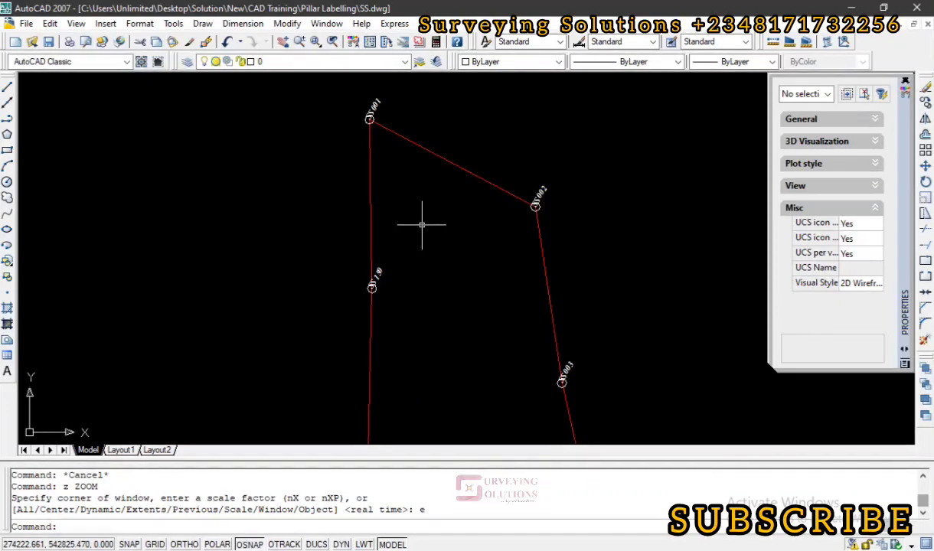
scroll(421, 225, "down", 6)
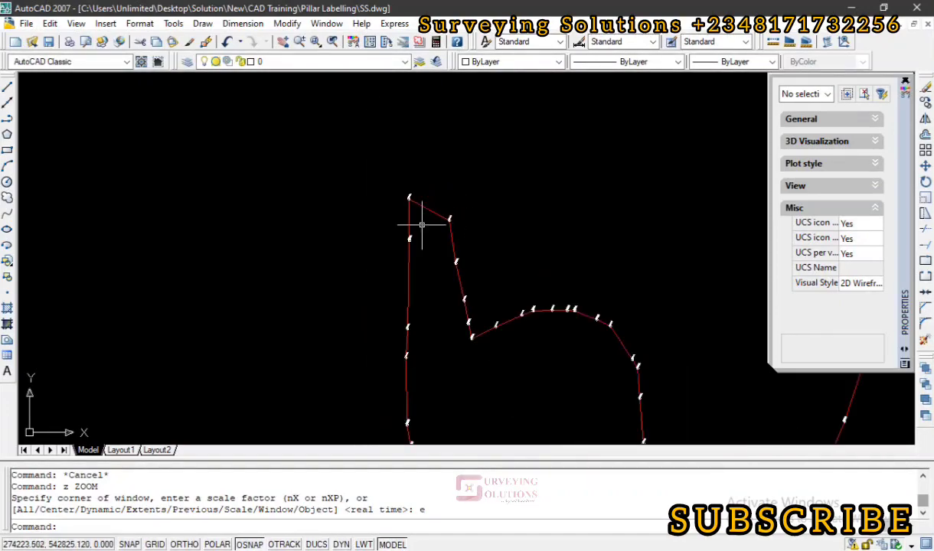
scroll(421, 225, "down", 2)
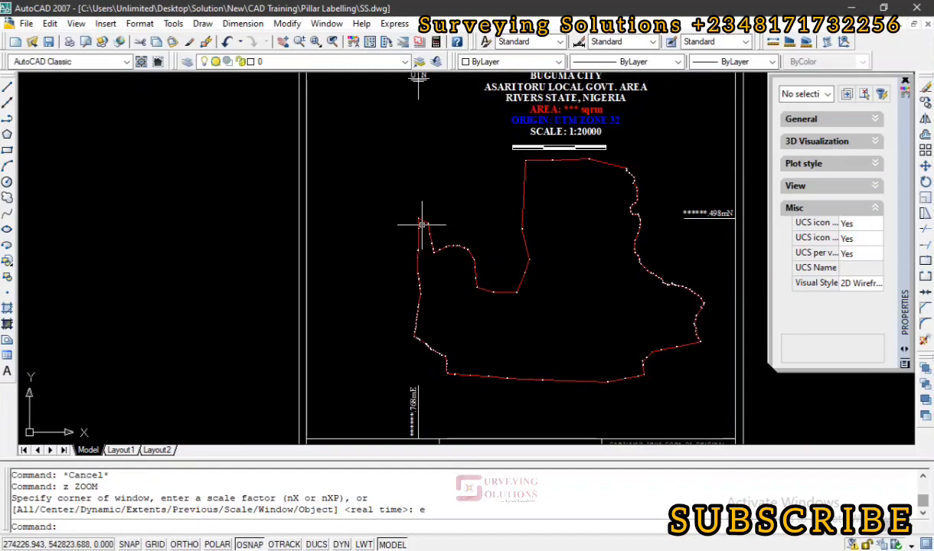
scroll(421, 225, "up", 8)
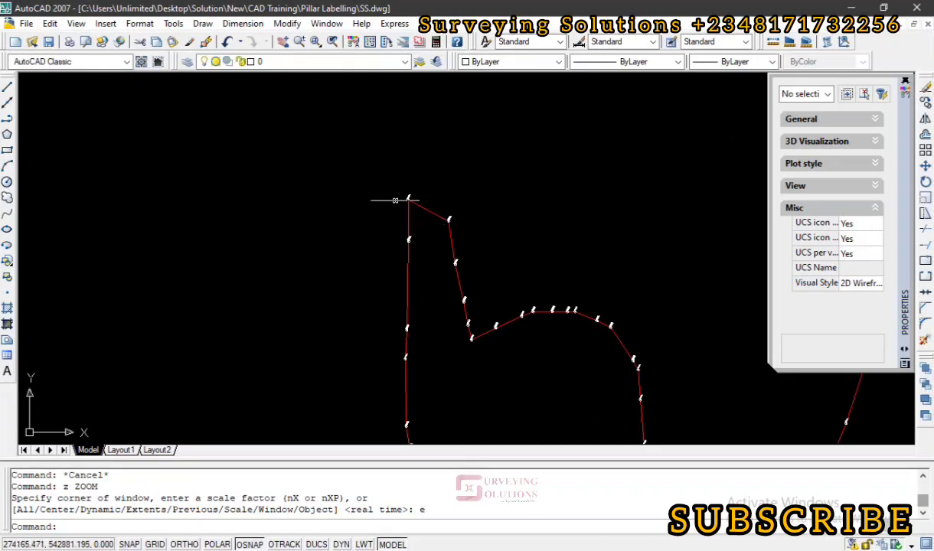
scroll(396, 200, "up", 4)
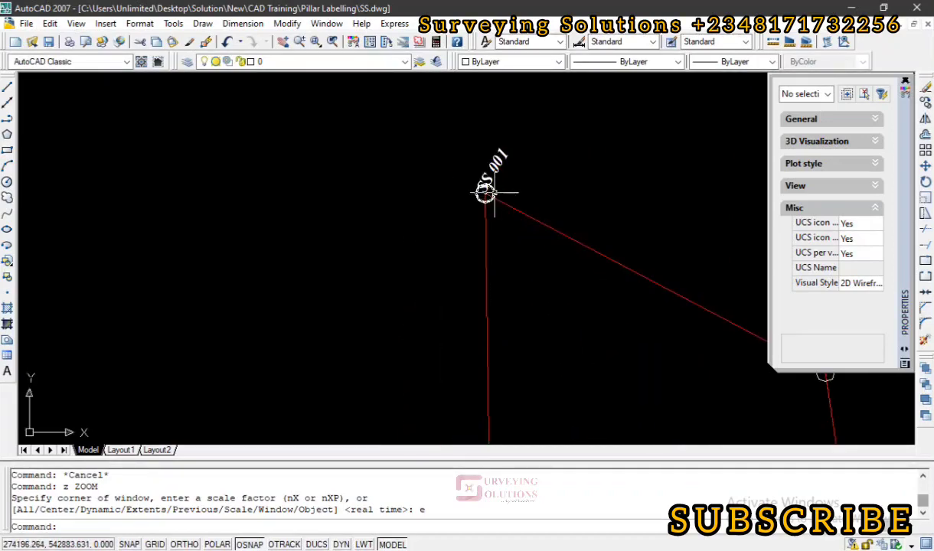
scroll(494, 192, "down", 7)
scroll(493, 192, "up", 7)
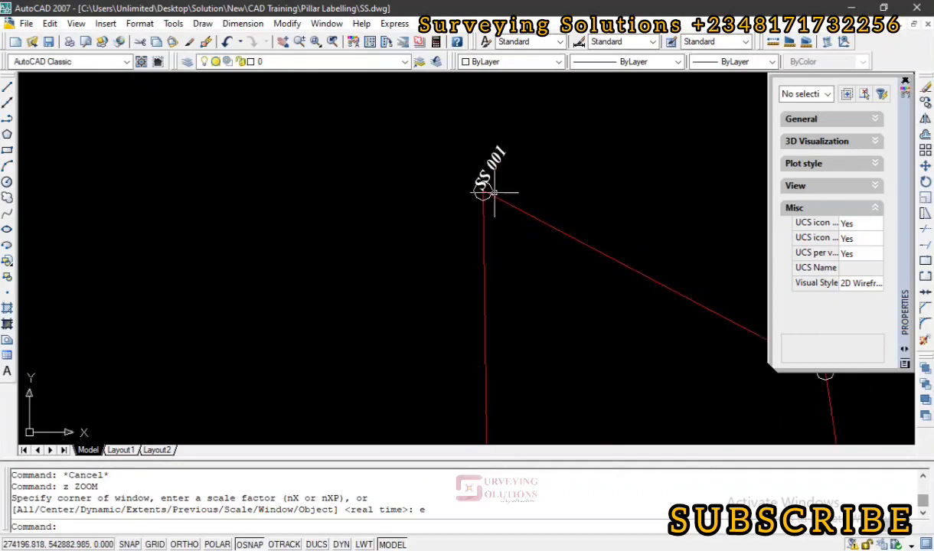
scroll(493, 193, "down", 5)
scroll(551, 216, "up", 4)
scroll(551, 216, "down", 3)
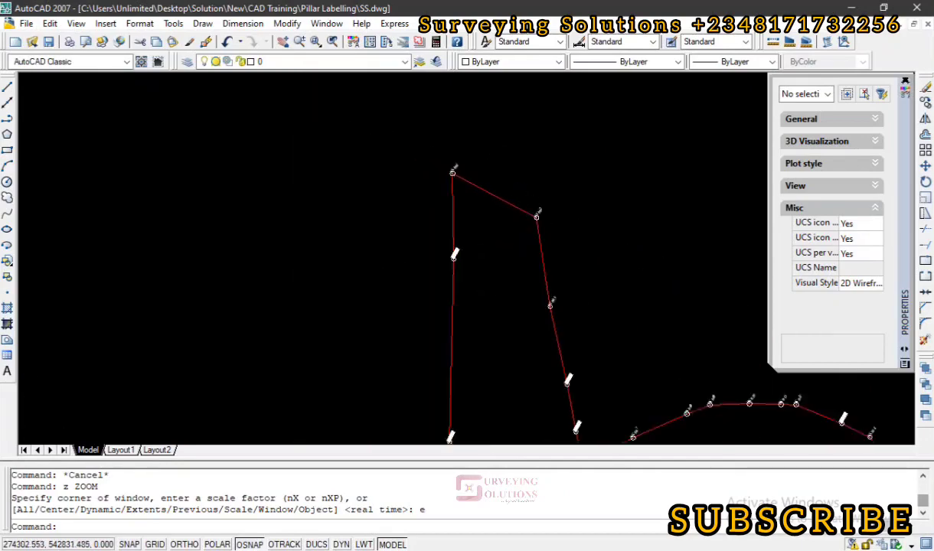
Compare the pillar labels around SS 150 and from SS 005 to SS 008 with the whole plan.
scroll(559, 265, "down", 10)
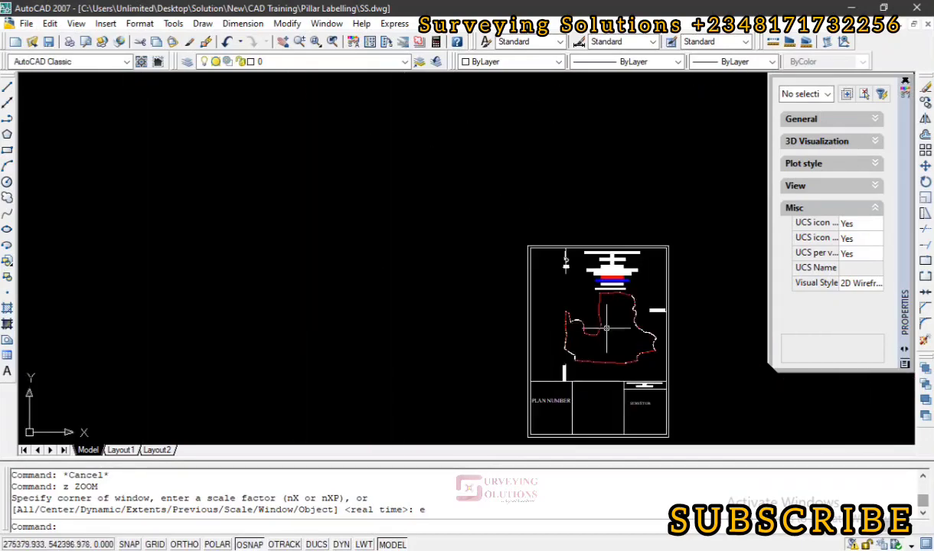
scroll(558, 308, "up", 8)
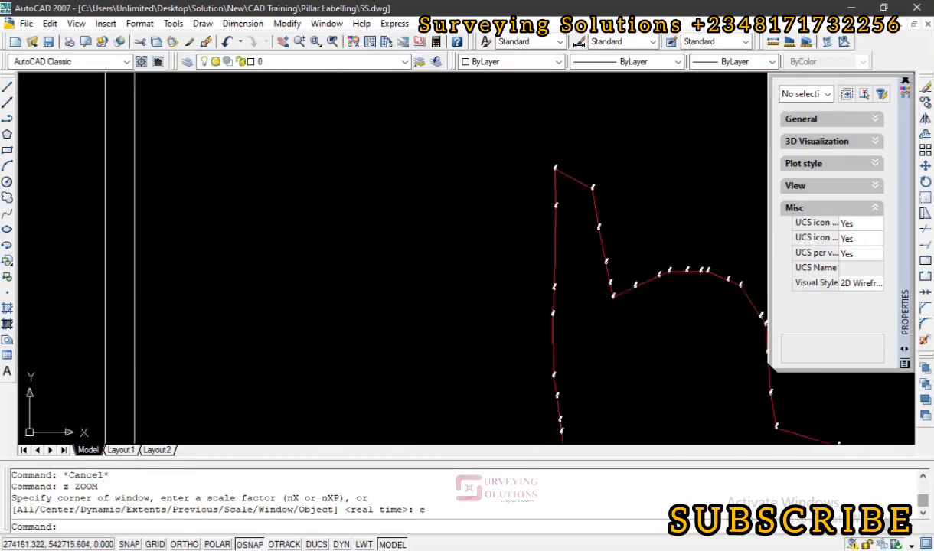
scroll(554, 196, "up", 5)
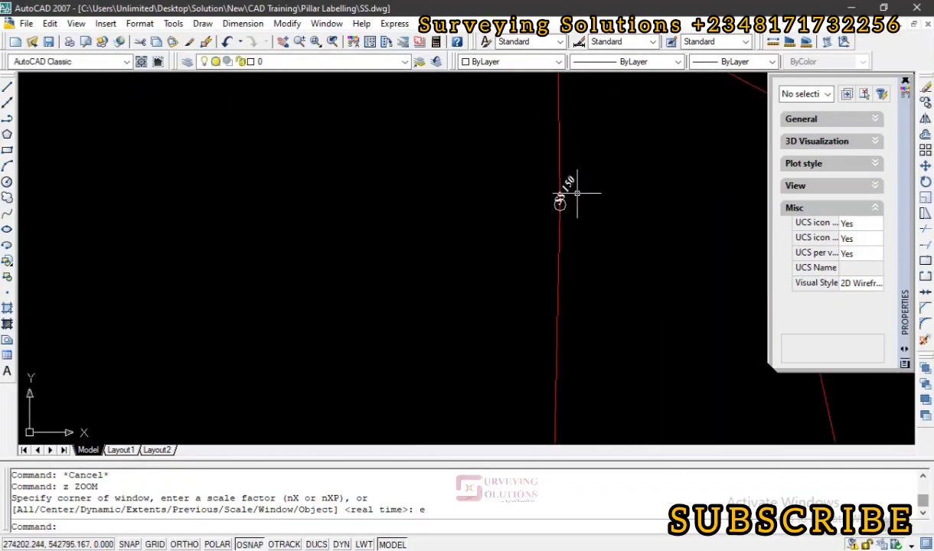
scroll(577, 196, "down", 6)
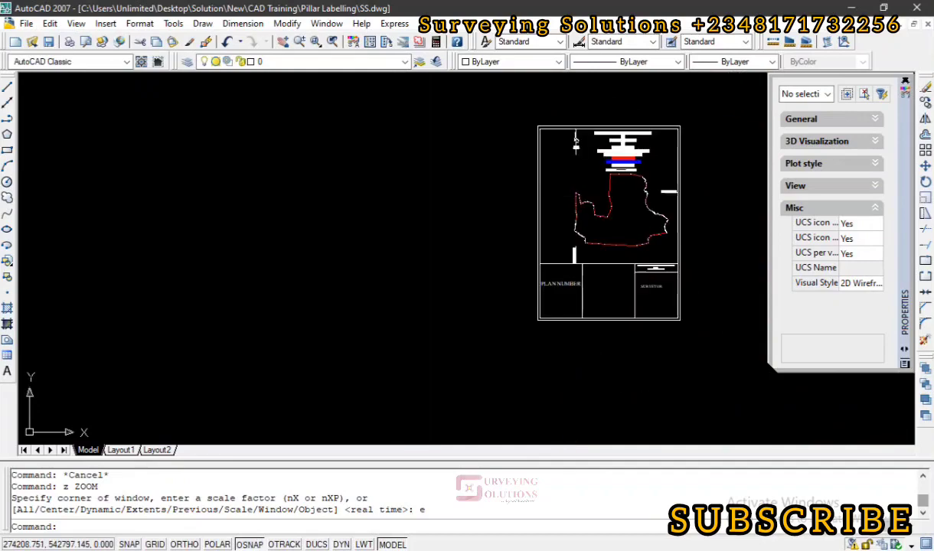
scroll(575, 200, "up", 5)
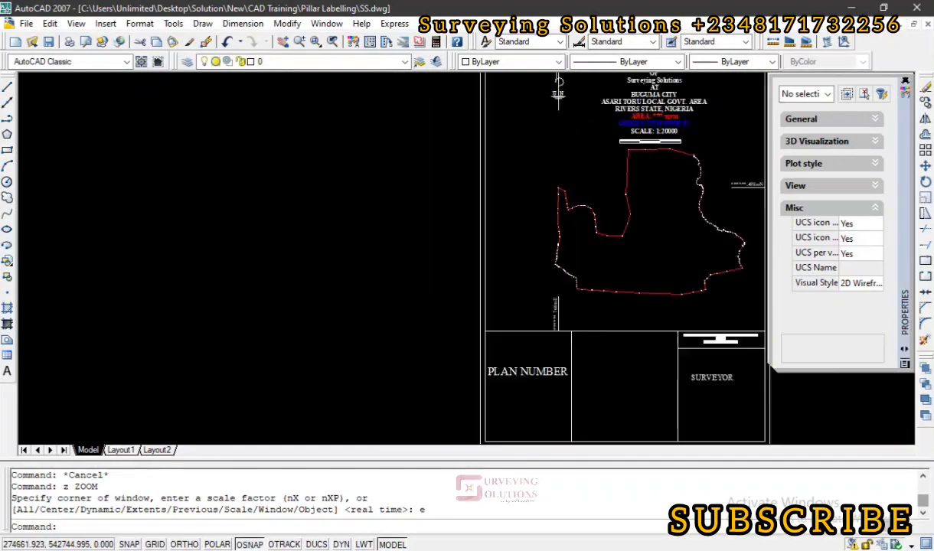
scroll(572, 215, "up", 3)
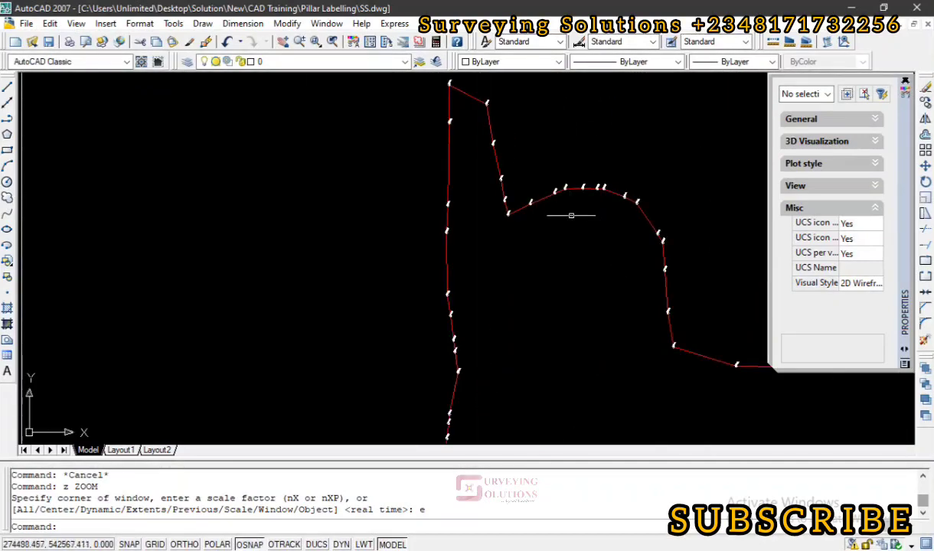
scroll(530, 206, "up", 6)
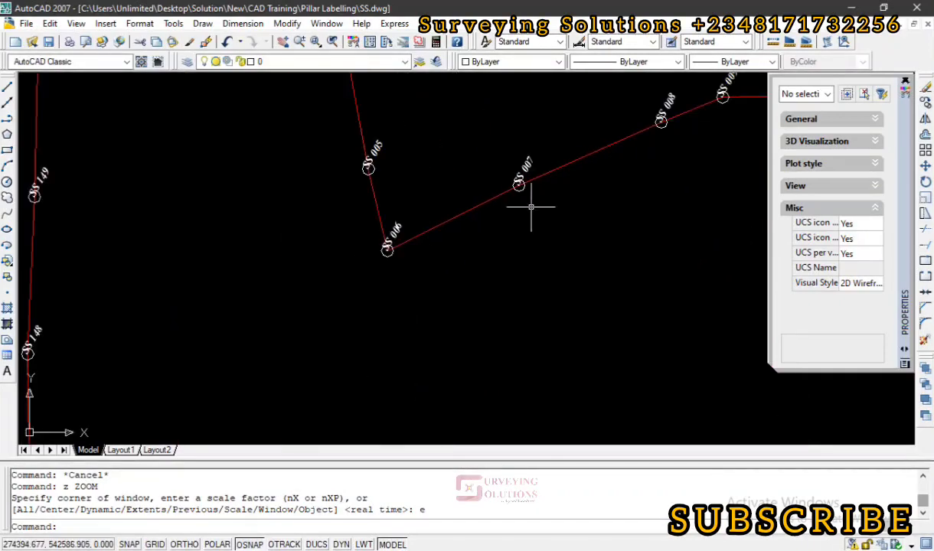
scroll(530, 206, "down", 7)
scroll(530, 206, "down", 7)
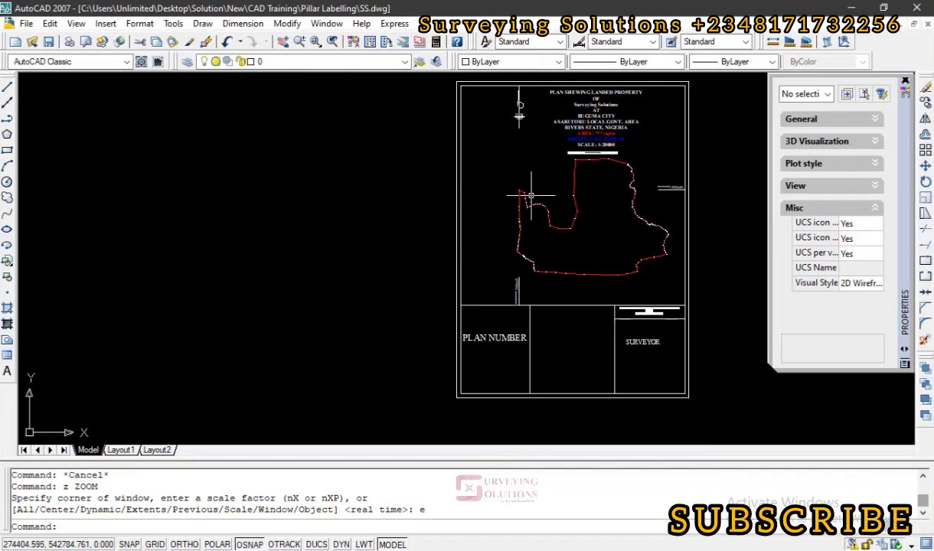
Review the pillar numbering from the northwest corner around the full parcel boundary.
scroll(530, 199, "up", 5)
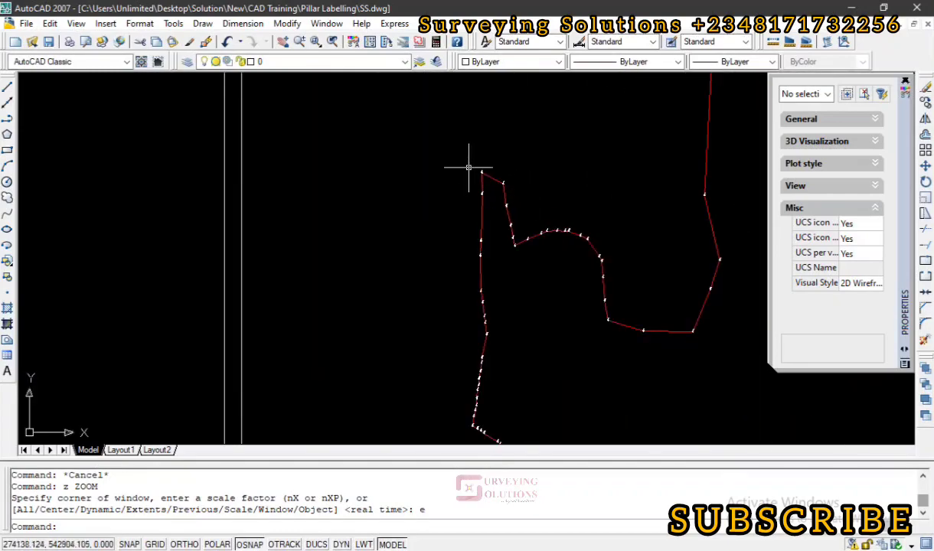
scroll(473, 164, "up", 5)
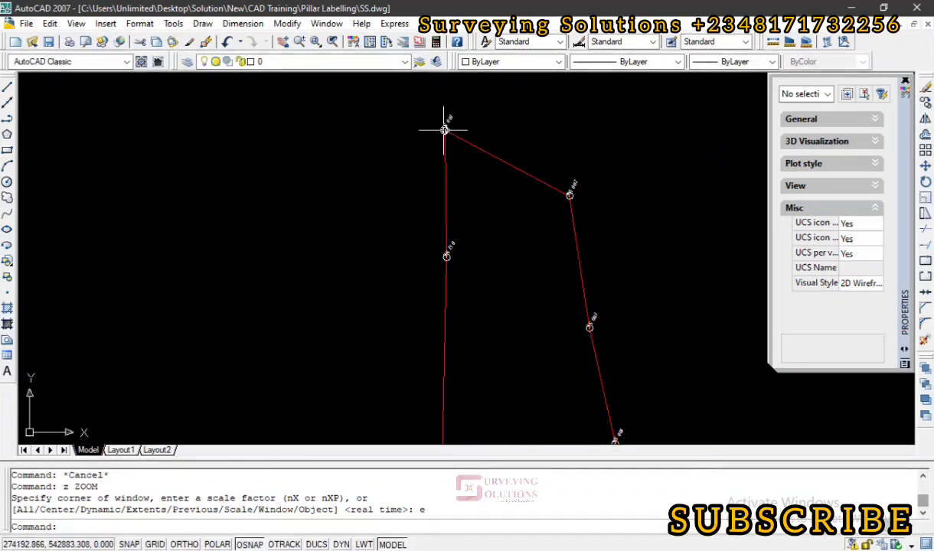
scroll(418, 166, "down", 5)
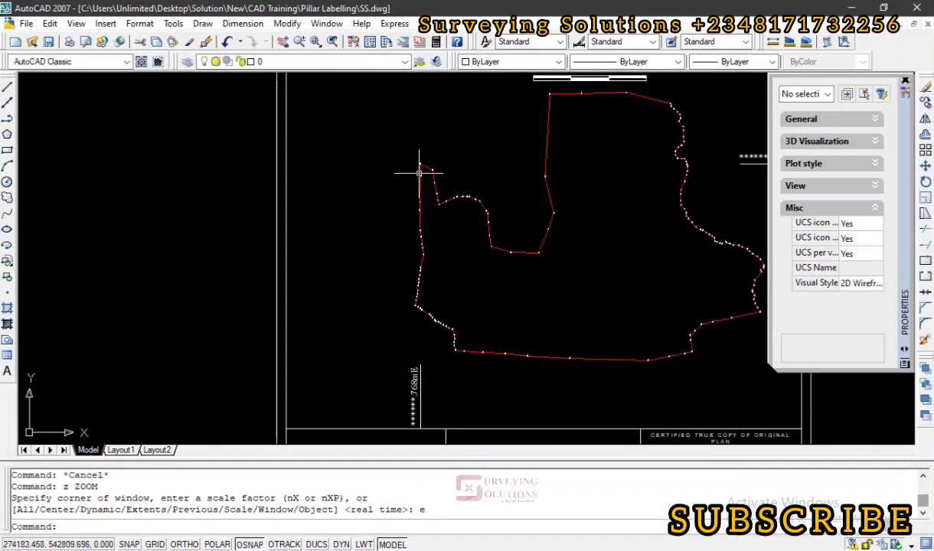
scroll(418, 166, "down", 2)
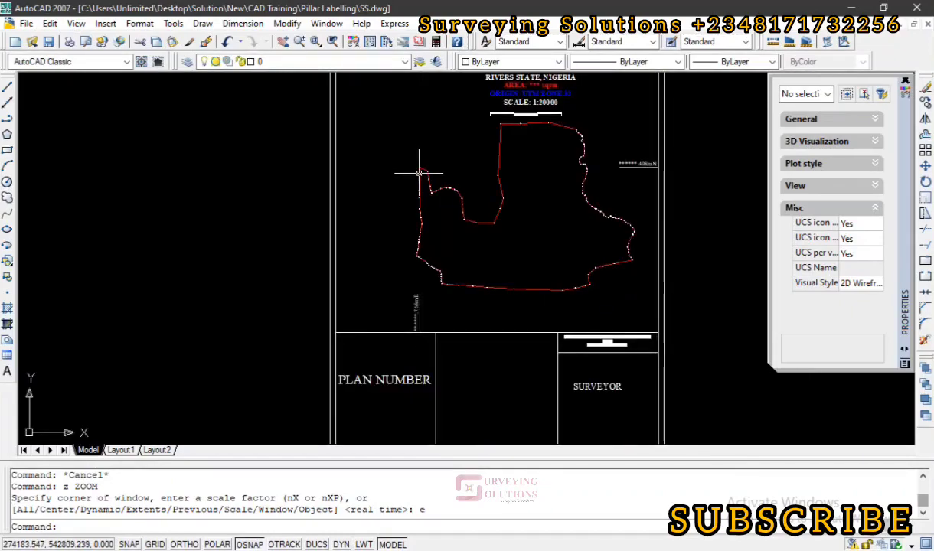
scroll(418, 173, "down", 3)
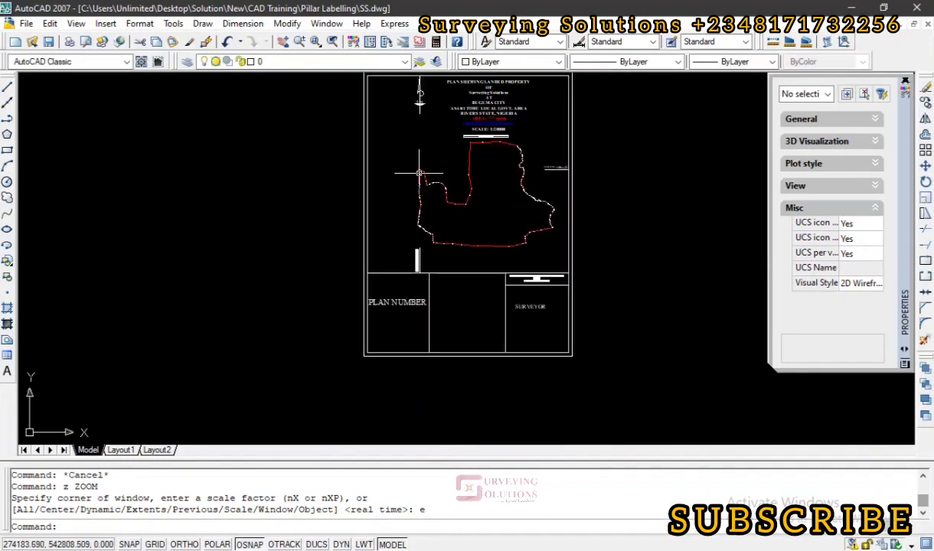
scroll(419, 173, "up", 5)
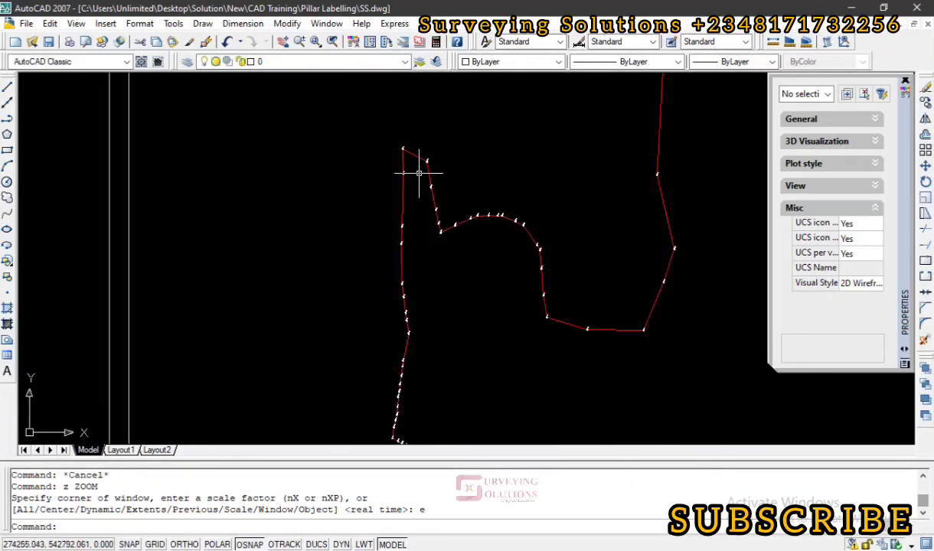
scroll(418, 173, "down", 3)
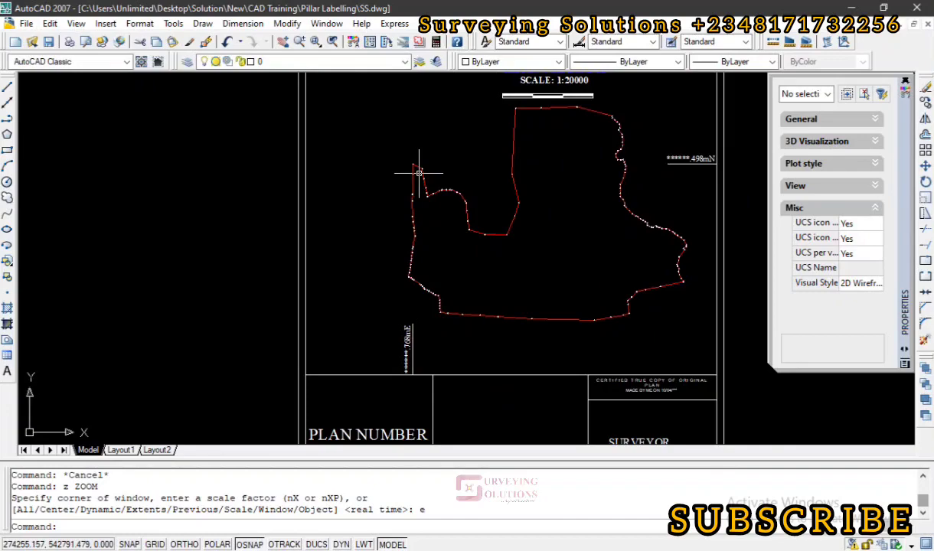
scroll(419, 173, "down", 2)
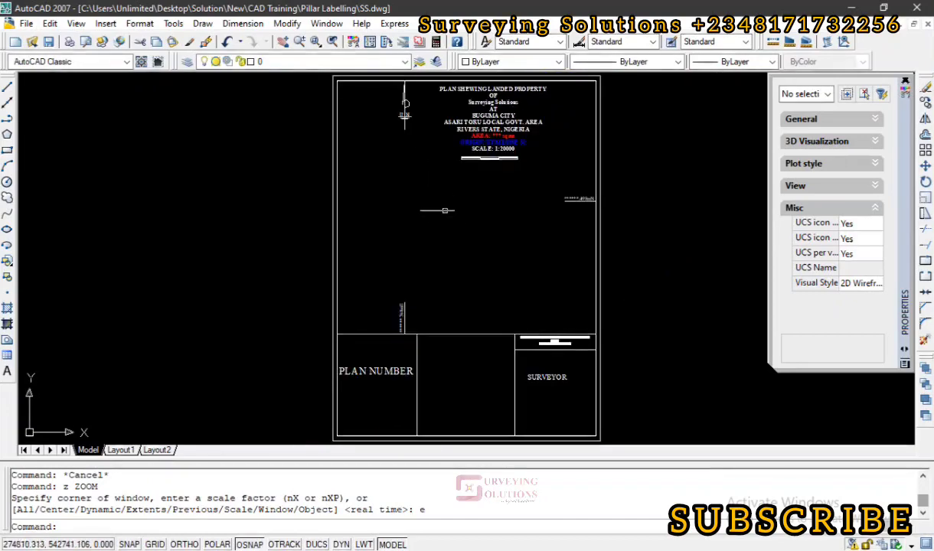
View the boundary coordinate list in the Coords 2 Notepad file and return to the AutoCAD drawing.
mouse_move(932, 145)
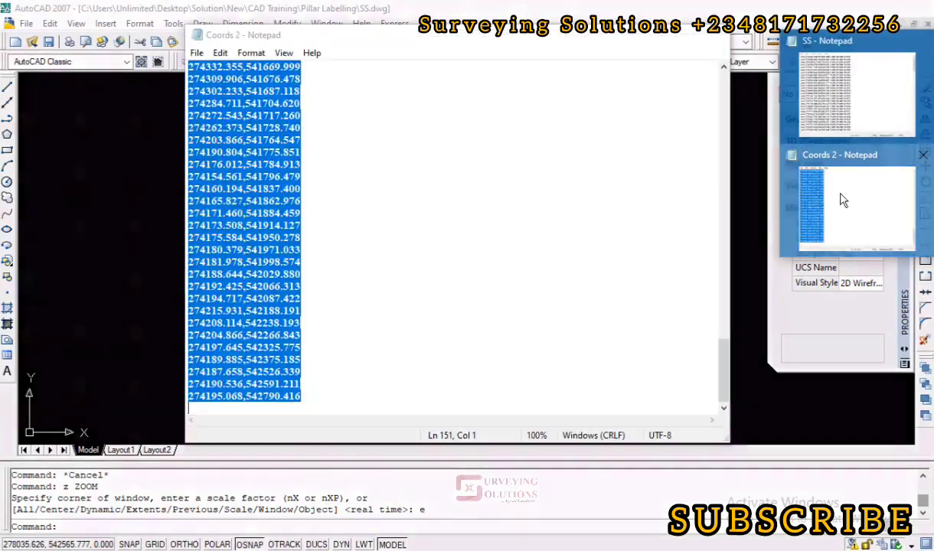
left_click(845, 199)
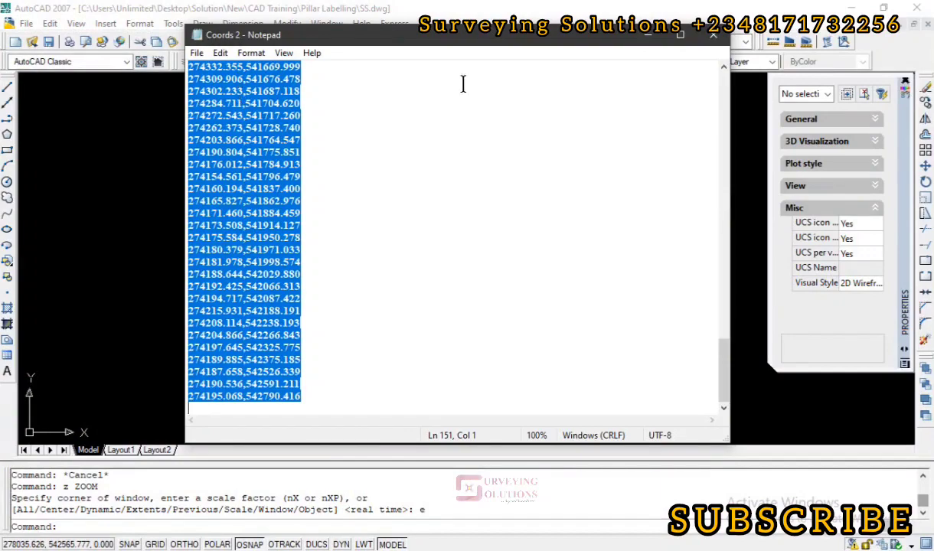
left_click(643, 35)
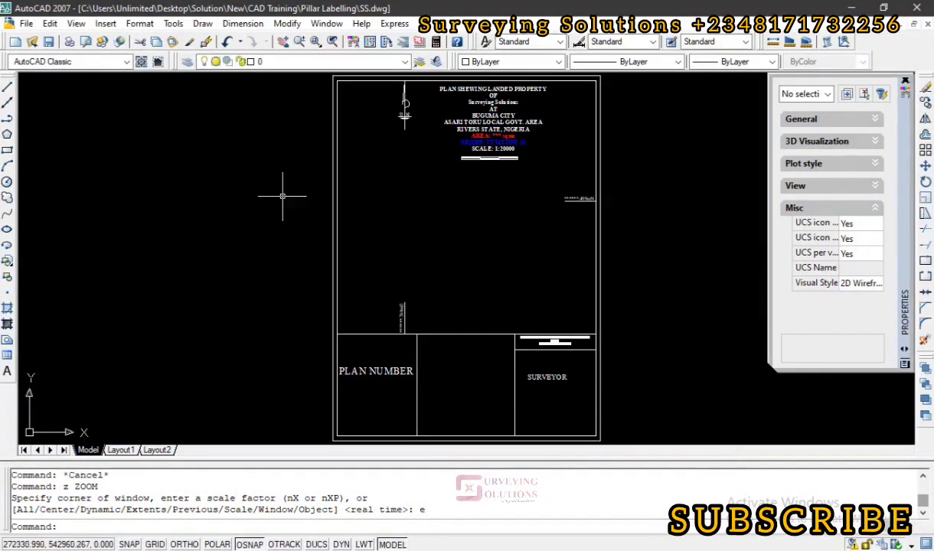
Draw the parcel boundary as a closed polyline through the copied Coords 2 coordinates.
left_click(8, 119)
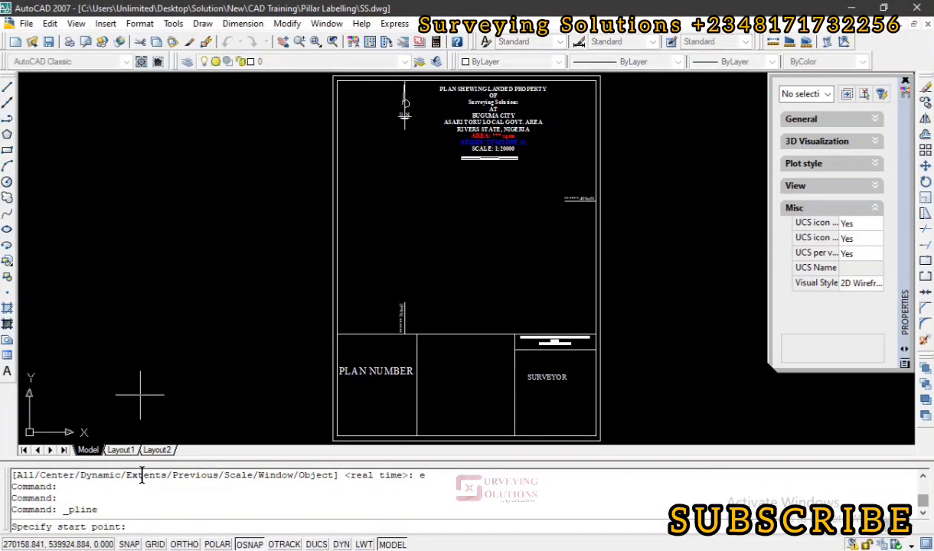
right_click(142, 529)
left_click(193, 484)
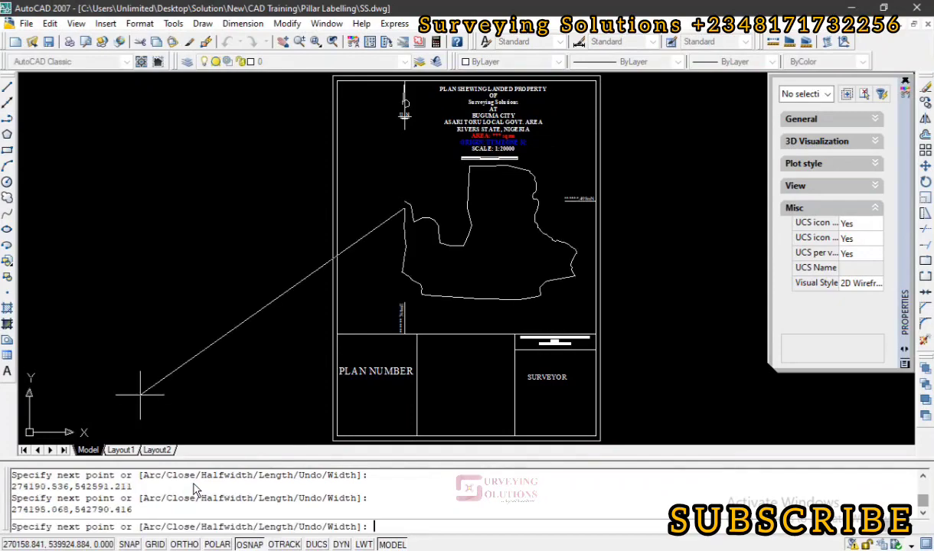
type("cl")
key("Return")
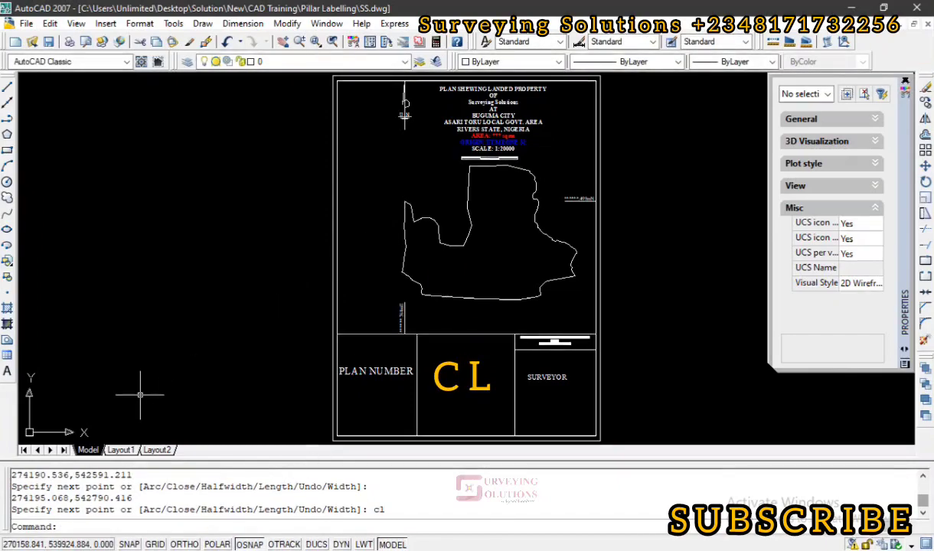
Change the colour of the parcel boundary polyline to Red and clear the selection.
left_click(440, 243)
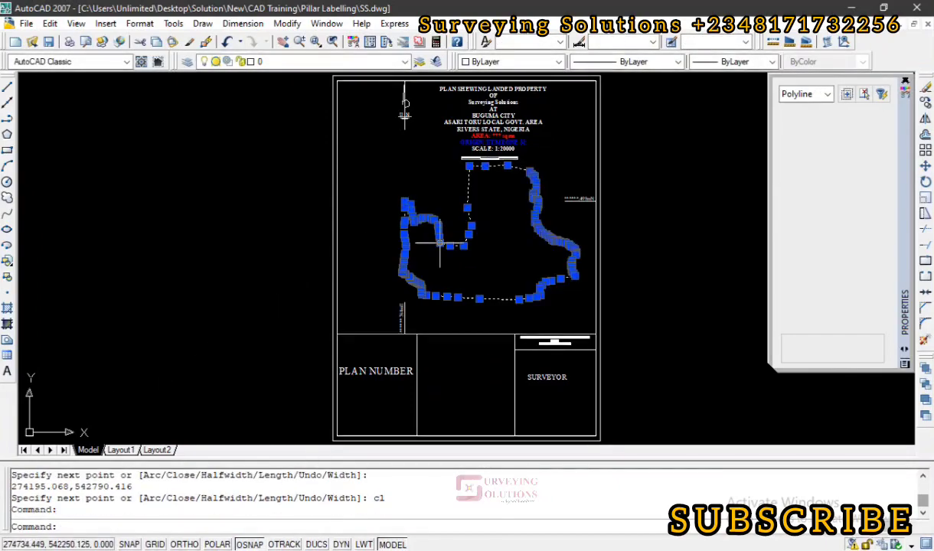
left_click(558, 61)
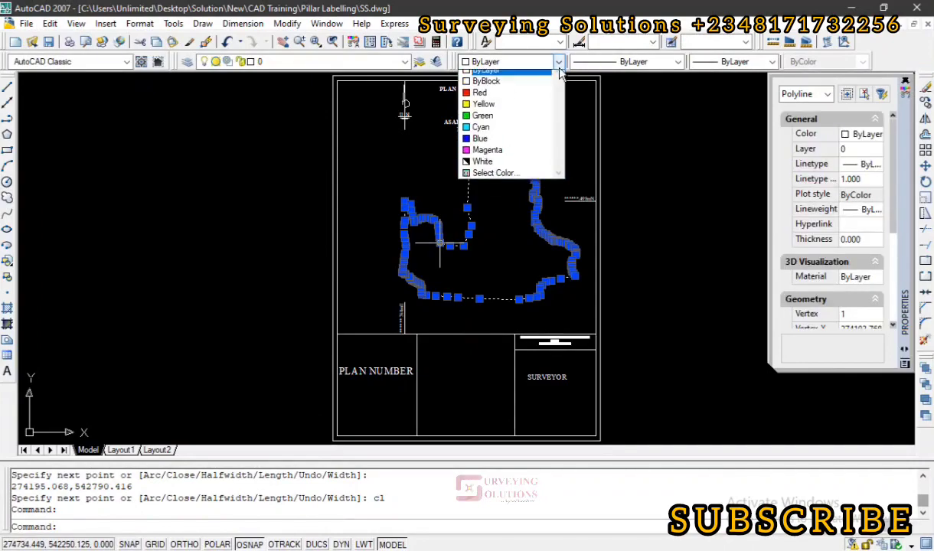
left_click(480, 100)
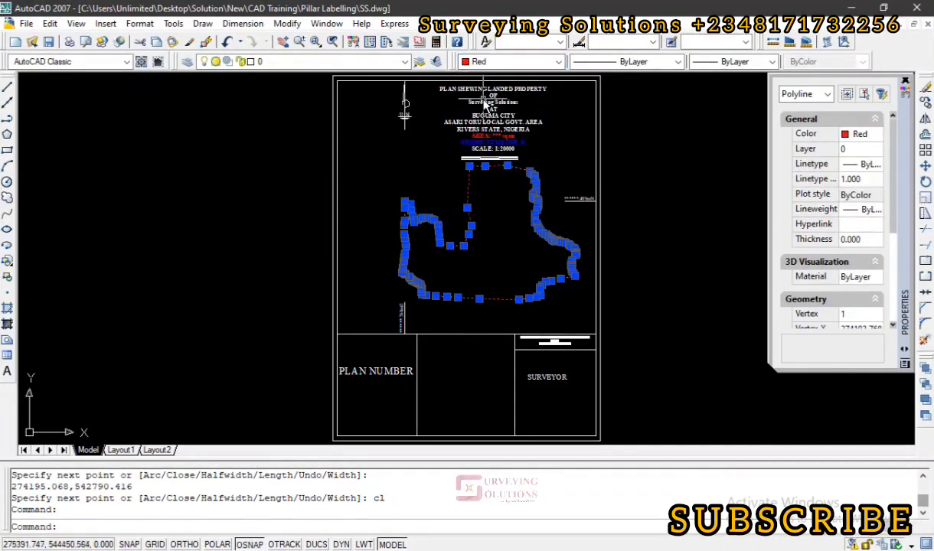
key("Escape")
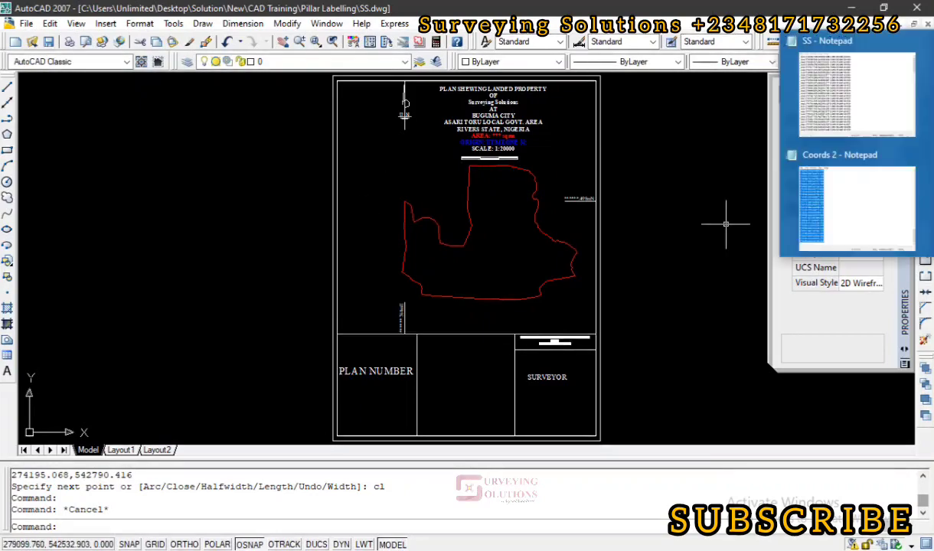
Switch to the SS Notepad file containing the text commands for the pillar labels.
key("alt+Tab")
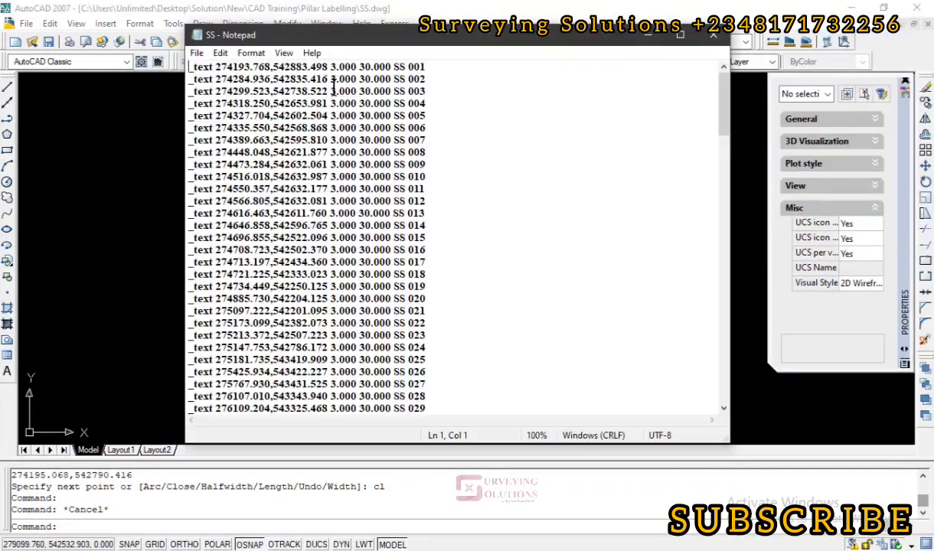
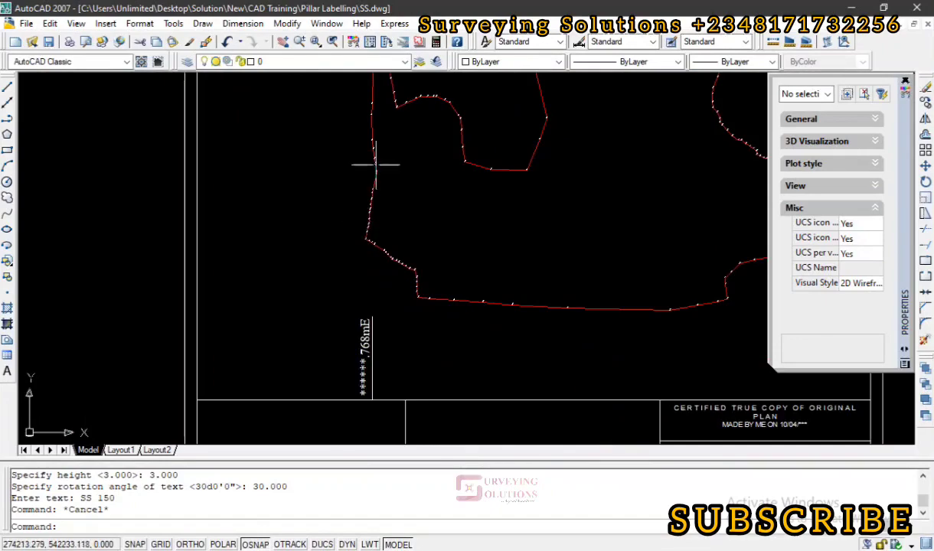
Inspect the pillar labels along the western and southern parts of the parcel boundary.
scroll(375, 147, "down", 3)
scroll(376, 129, "up", 4)
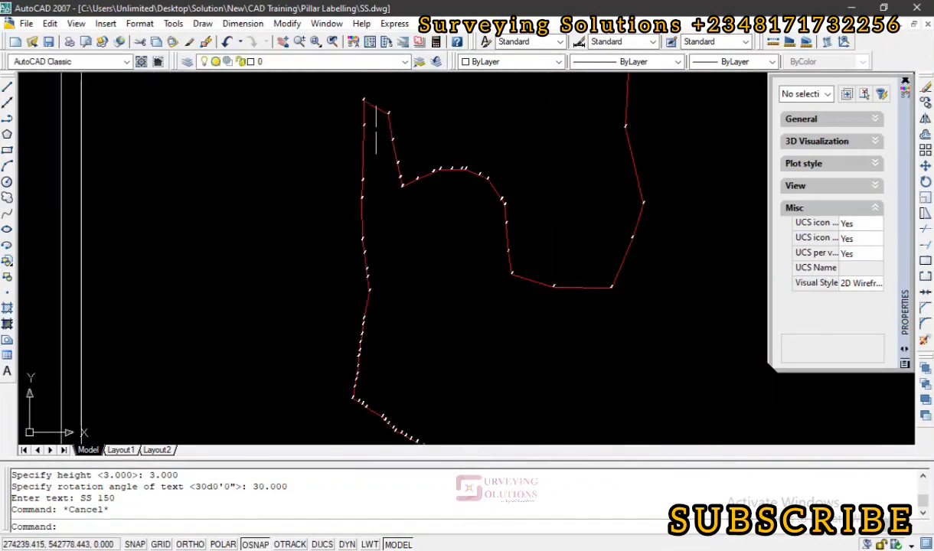
scroll(376, 131, "down", 3)
scroll(417, 162, "up", 4)
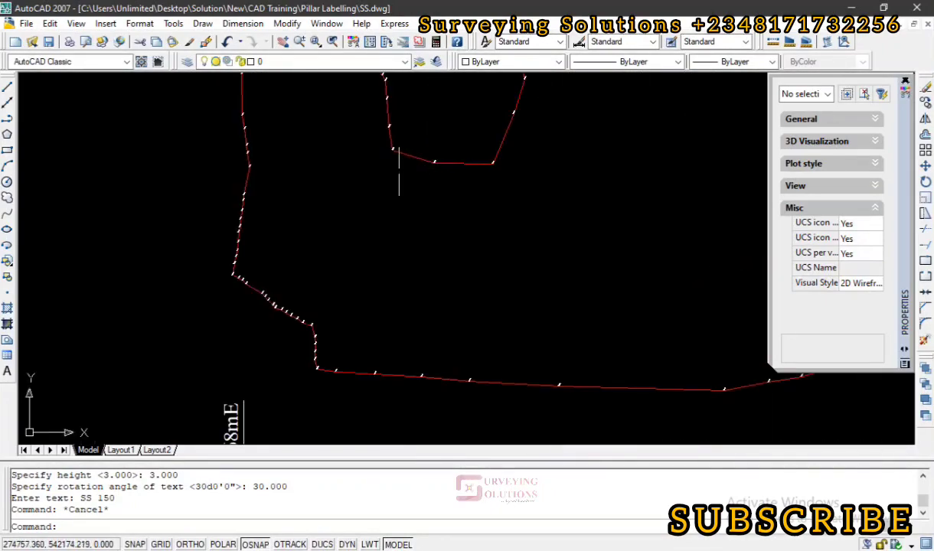
scroll(398, 168, "up", 1)
scroll(397, 167, "down", 2)
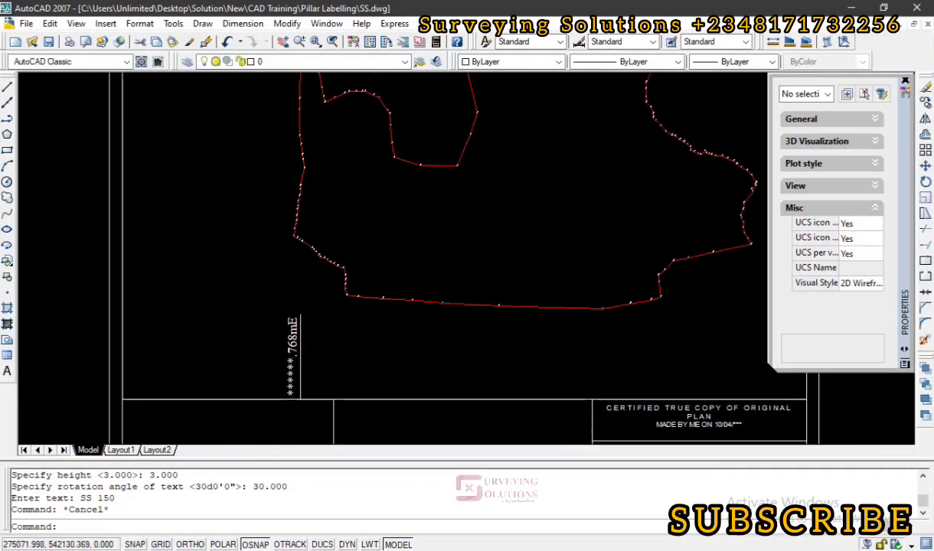
Inspect the pillar labels along the eastern part of the boundary and return to the full extents of the plan.
scroll(552, 176, "down", 2)
scroll(553, 177, "up", 4)
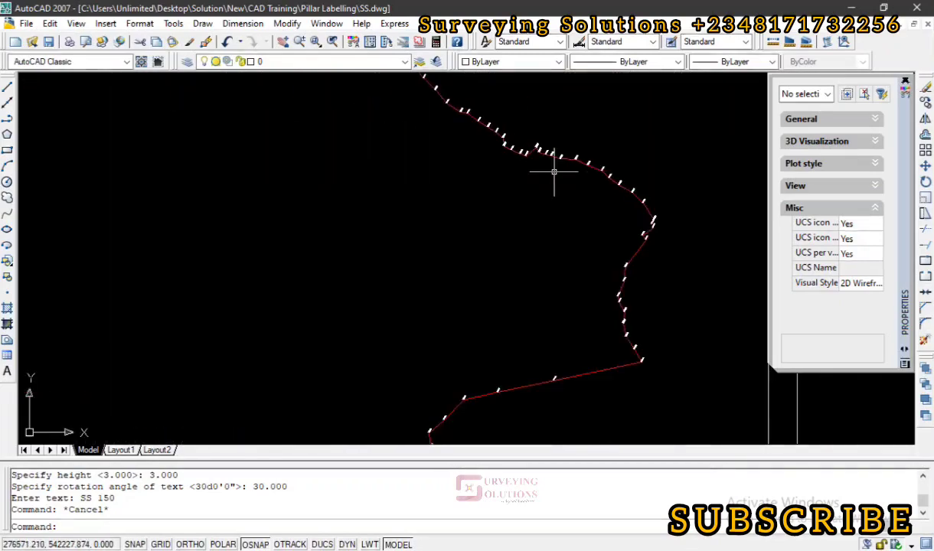
scroll(553, 171, "up", 2)
scroll(552, 173, "down", 4)
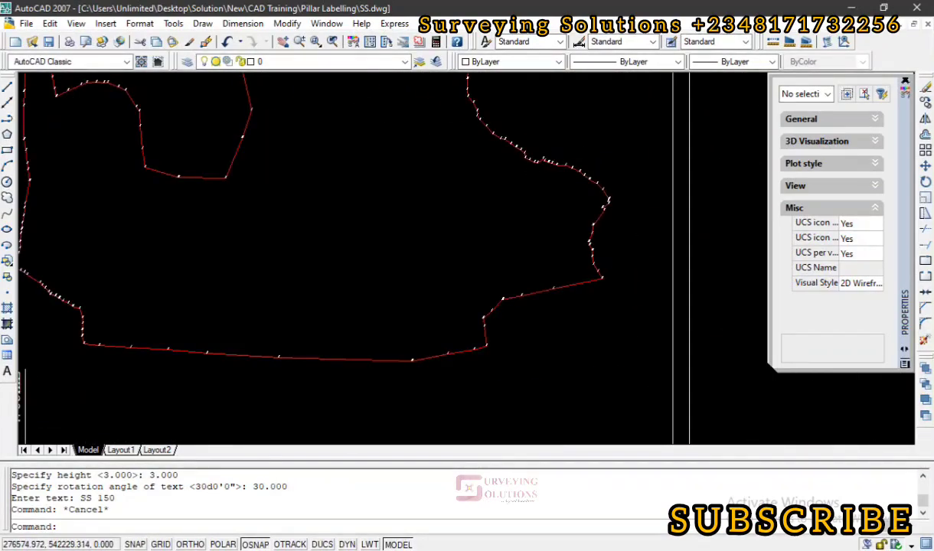
scroll(552, 172, "down", 4)
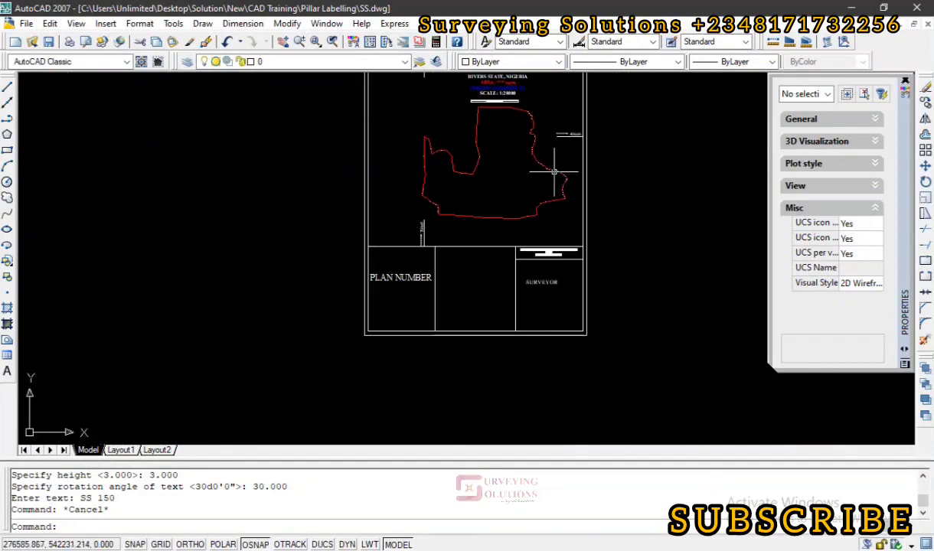
key("Escape")
key("Escape")
type("z")
key("Return")
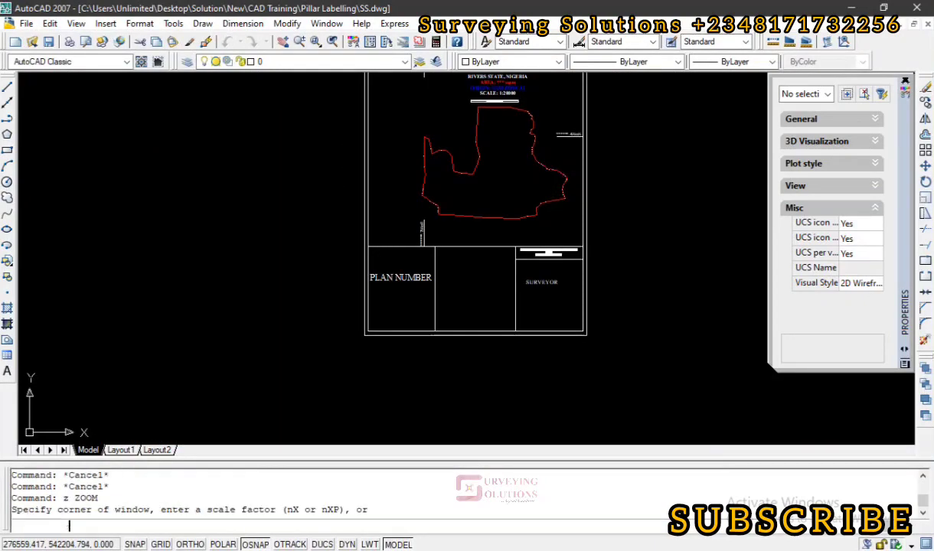
type("e")
key("Return")
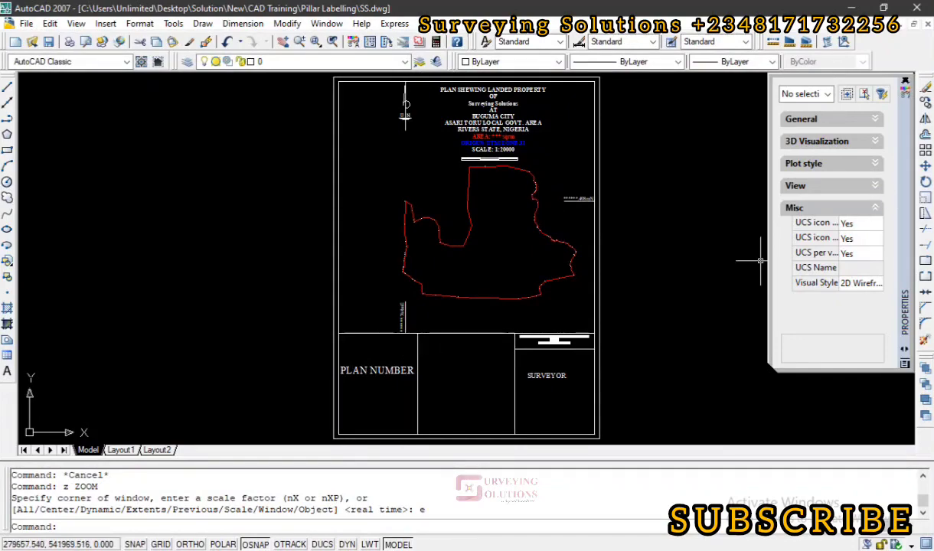
Close the SSS Notepad file, copy all coordinates from the Coords 2 file and return to the AutoCAD drawing.
mouse_move(933, 145)
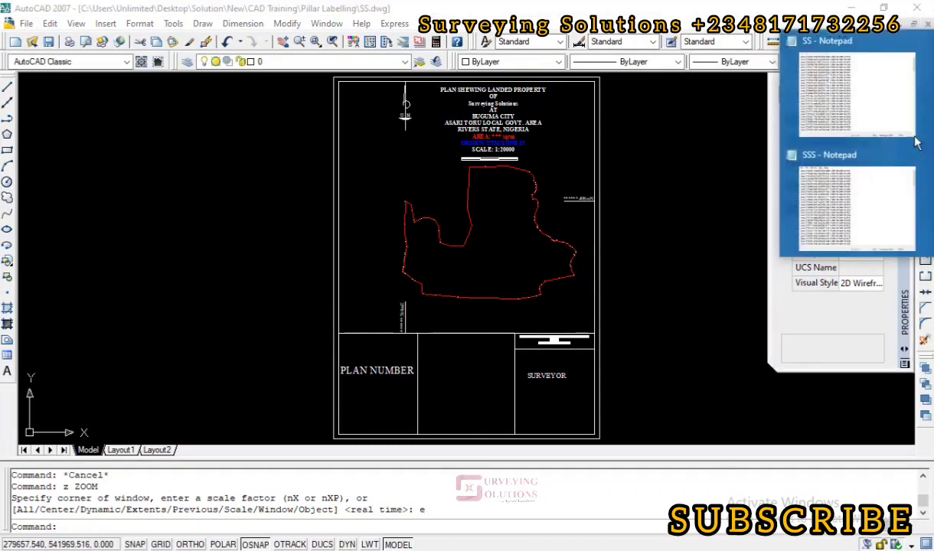
left_click(836, 215)
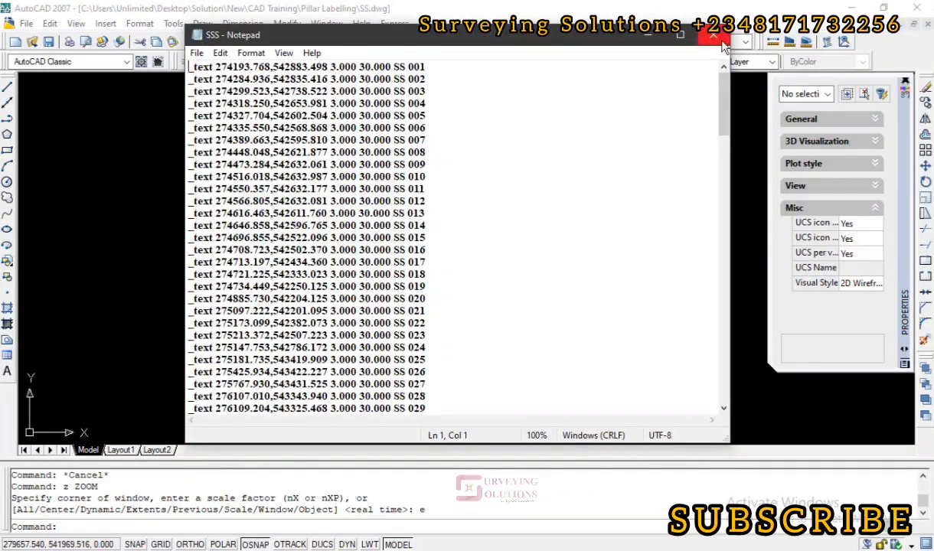
left_click(718, 38)
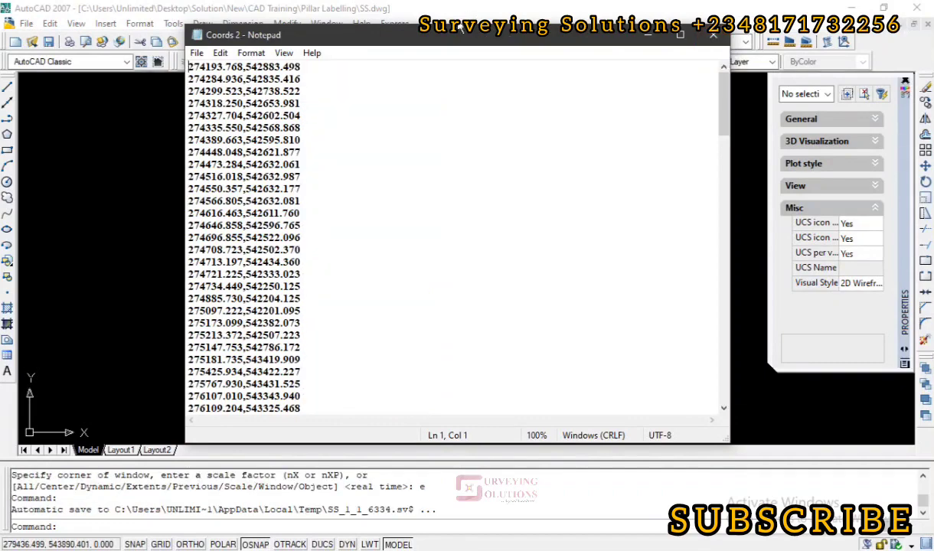
left_click_drag(471, 62, 414, 43)
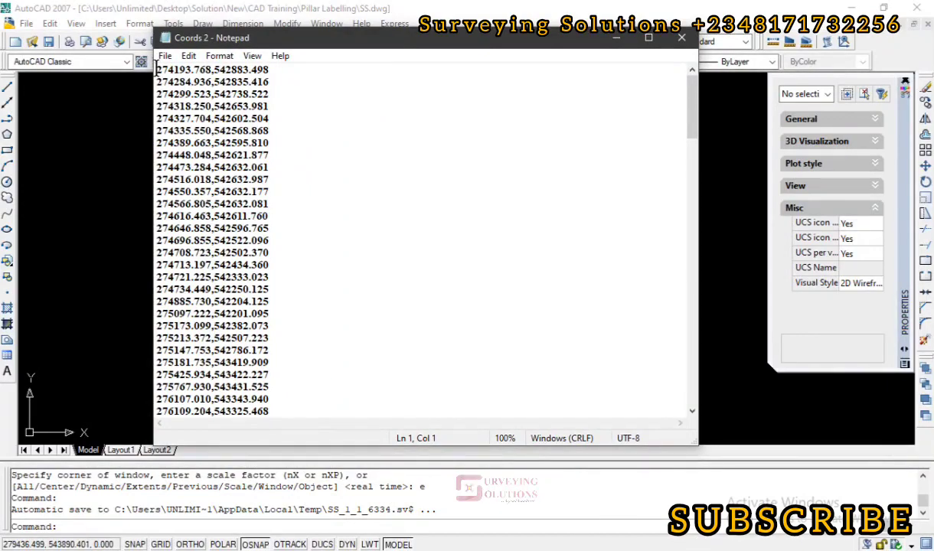
key("ctrl+a")
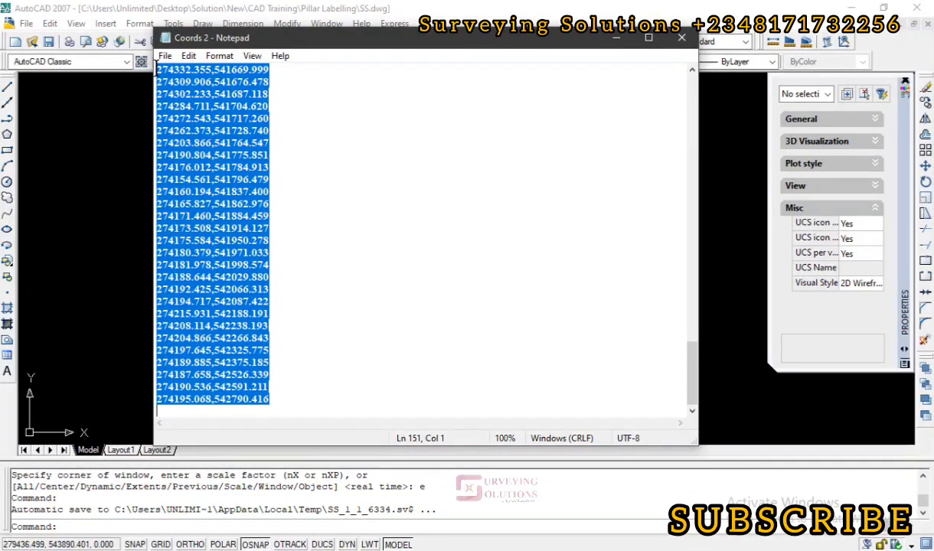
left_click(617, 37)
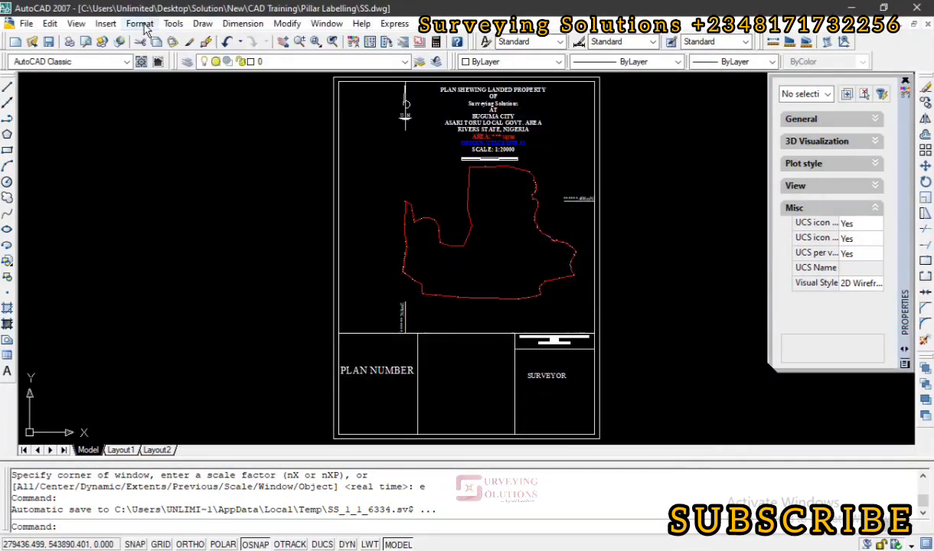
Set the point style to a circle with a centre dot and a point size of 3.000 in absolute units.
left_click(140, 24)
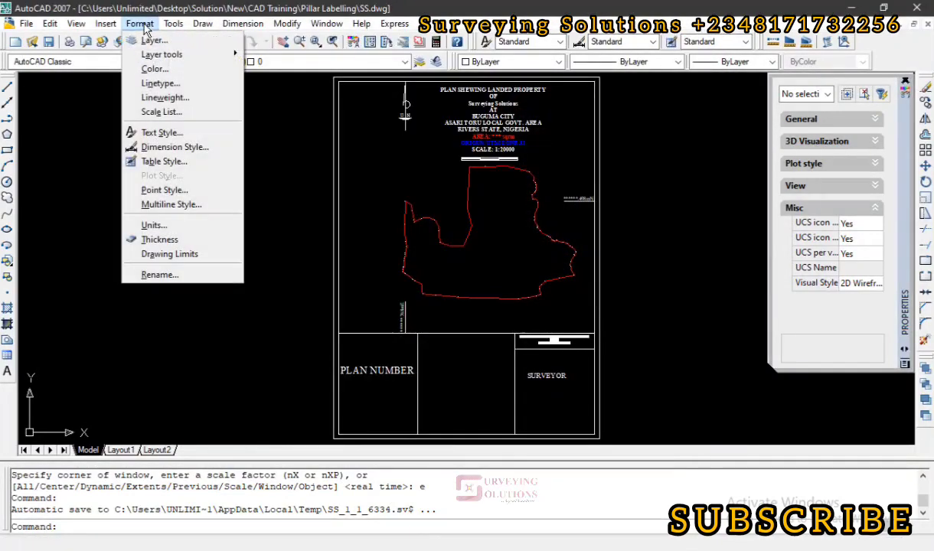
left_click(149, 192)
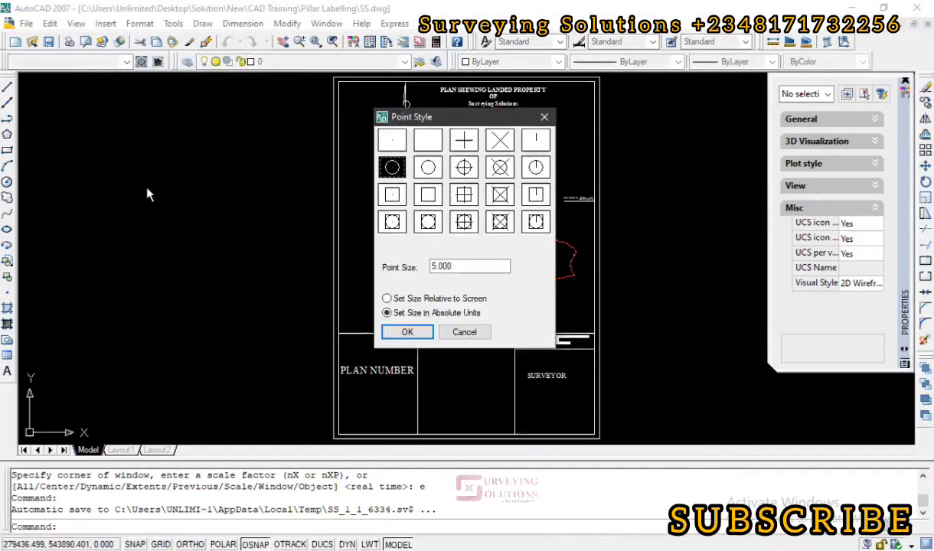
left_click_drag(445, 116, 412, 102)
left_click(359, 128)
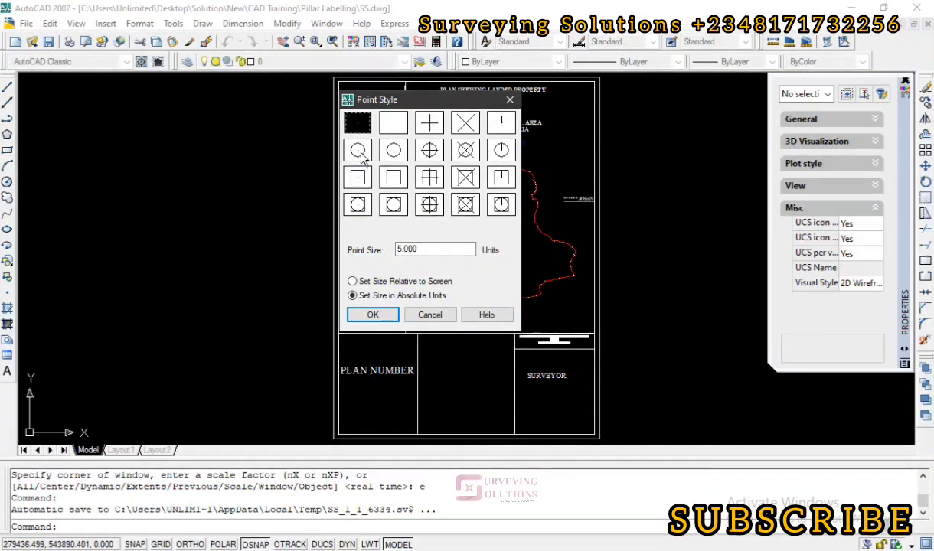
left_click(359, 153)
left_click(358, 179)
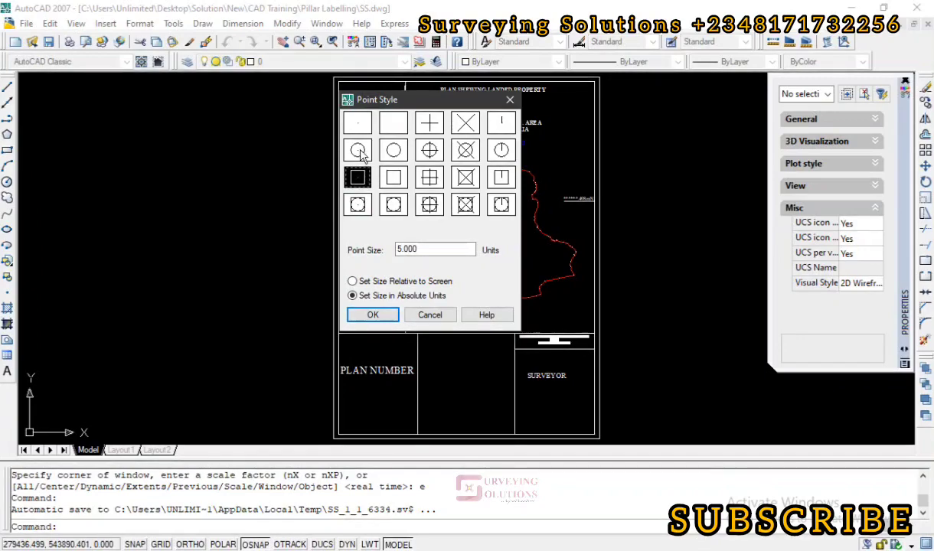
left_click(359, 152)
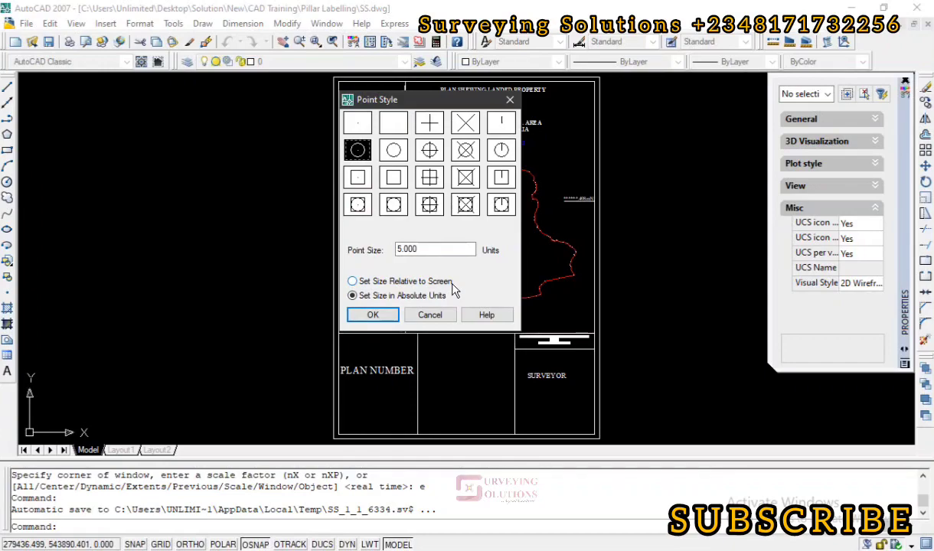
left_click(423, 249)
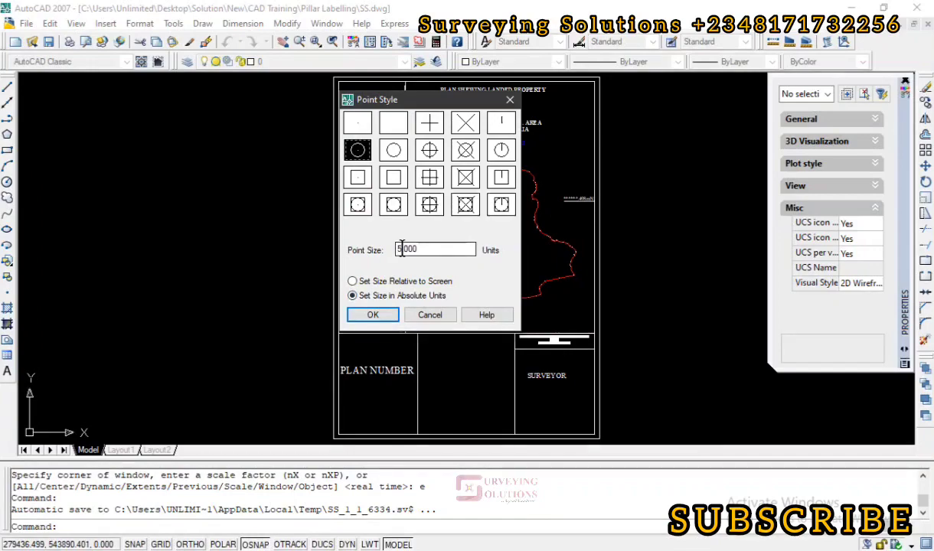
left_click_drag(401, 249, 385, 249)
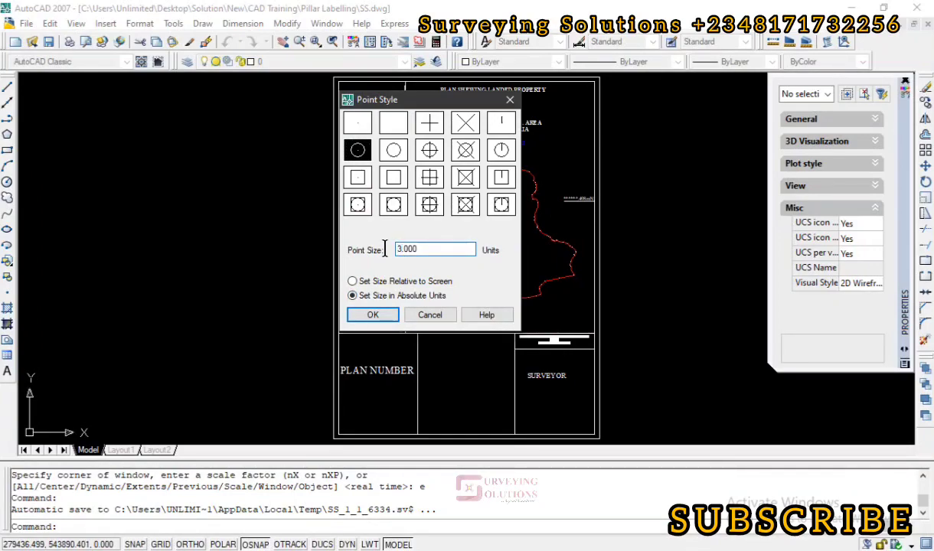
left_click(373, 316)
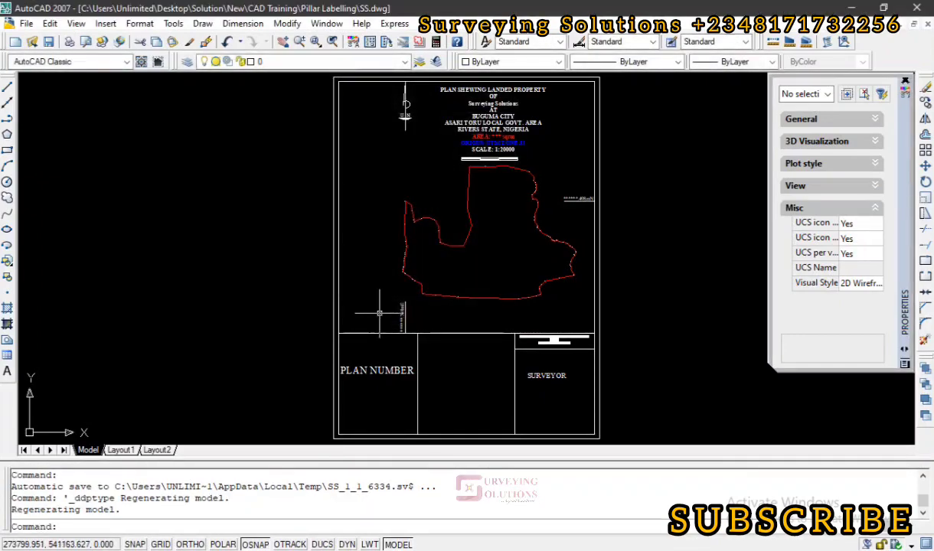
Place point symbols at the boundary pillars with the Point command, using the copied Coords 2 coordinates.
left_click(7, 293)
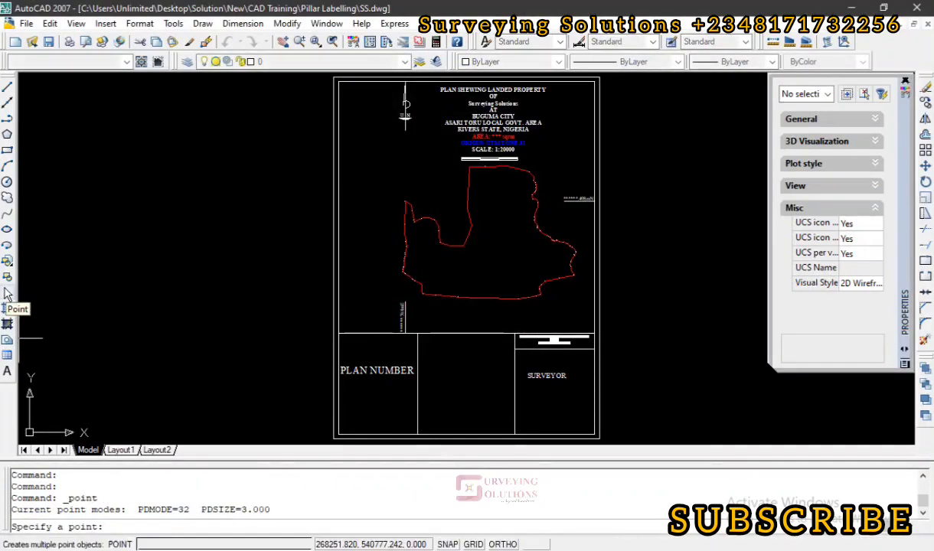
right_click(119, 527)
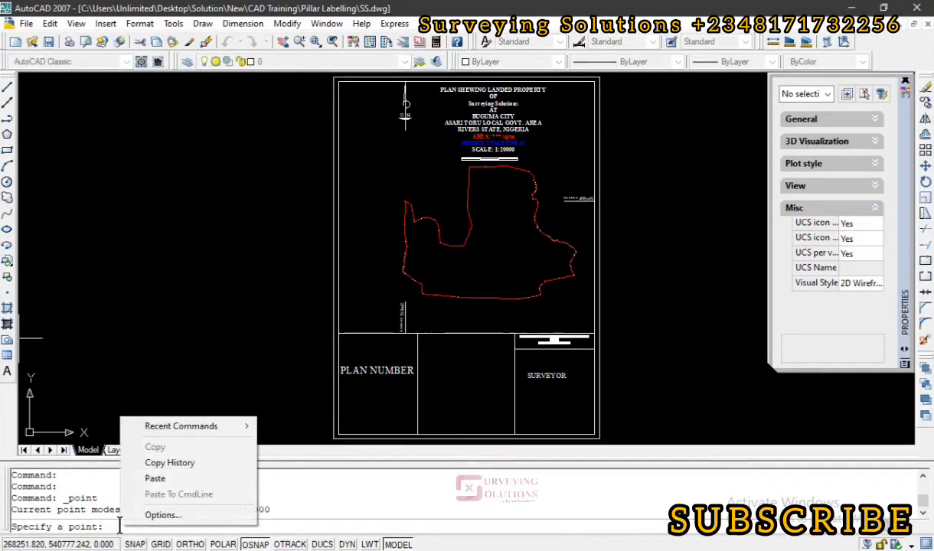
left_click(158, 479)
key("Return")
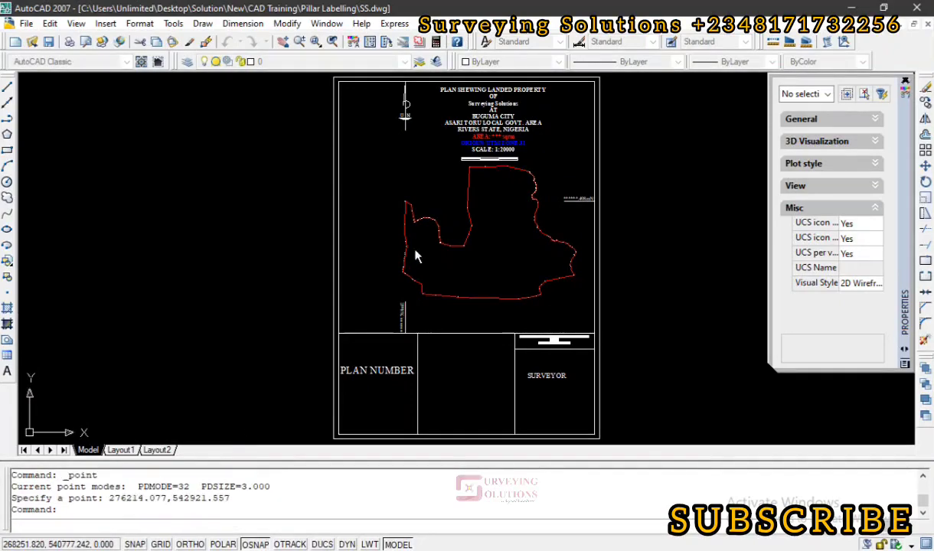
key("Return")
key("Return")
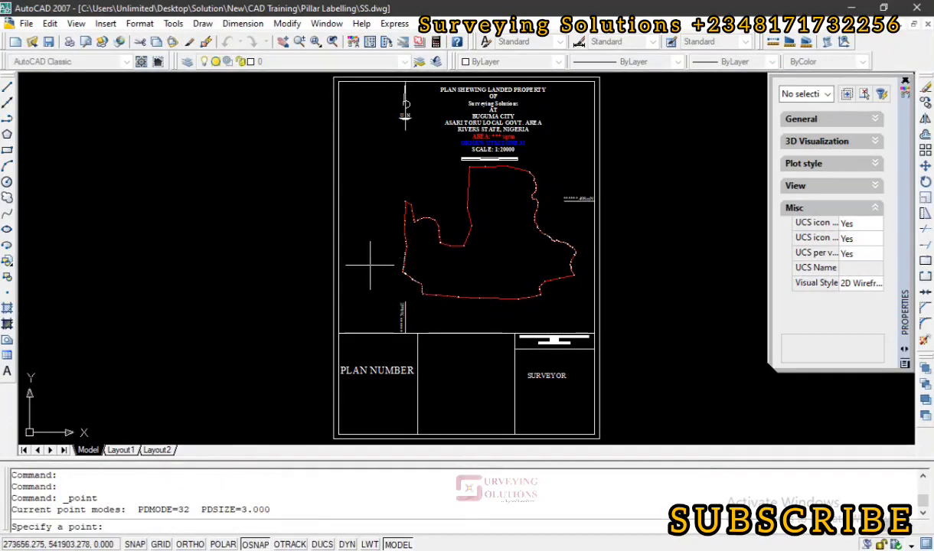
End the Point command and examine the point symbols and labels at pillars SS 001 to SS 010 on the boundary's western part.
key("Escape")
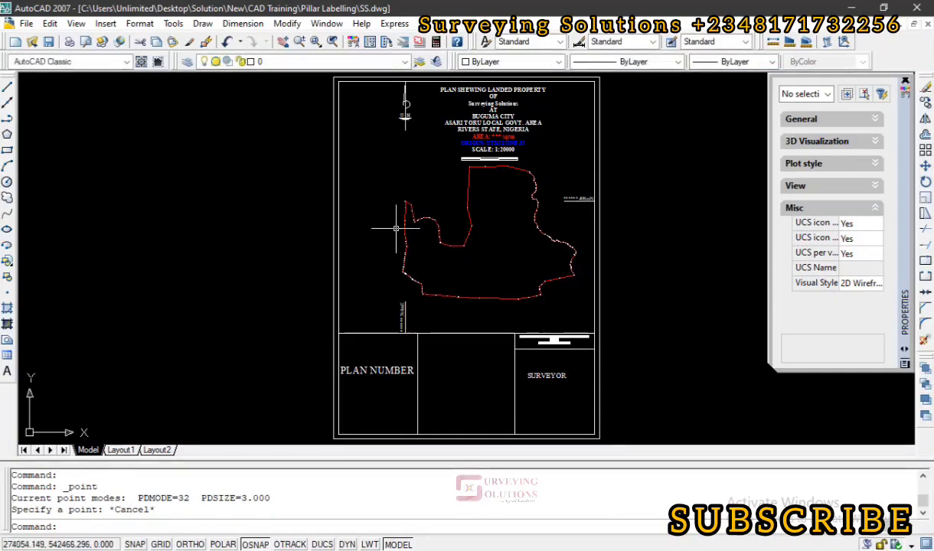
scroll(413, 201, "up", 6)
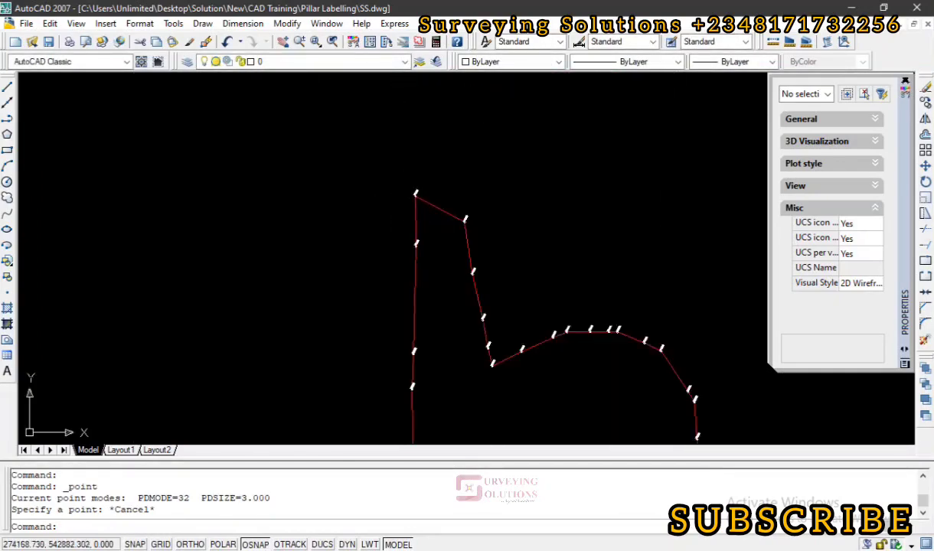
scroll(418, 191, "up", 3)
scroll(421, 175, "down", 6)
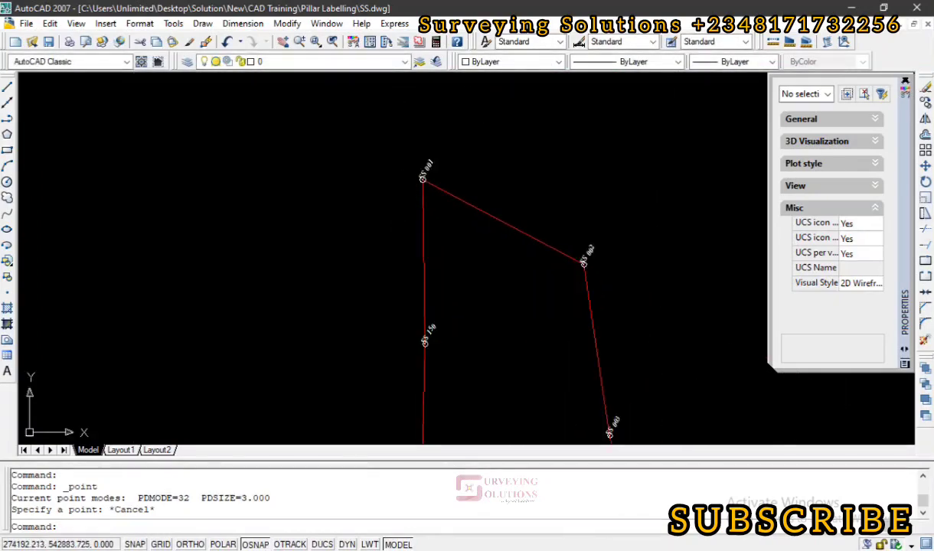
scroll(463, 211, "up", 8)
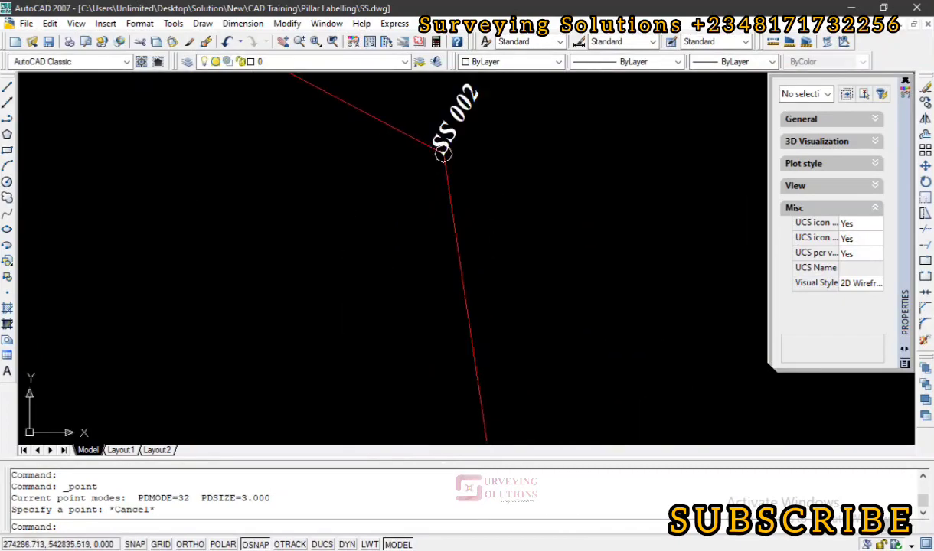
scroll(455, 153, "down", 6)
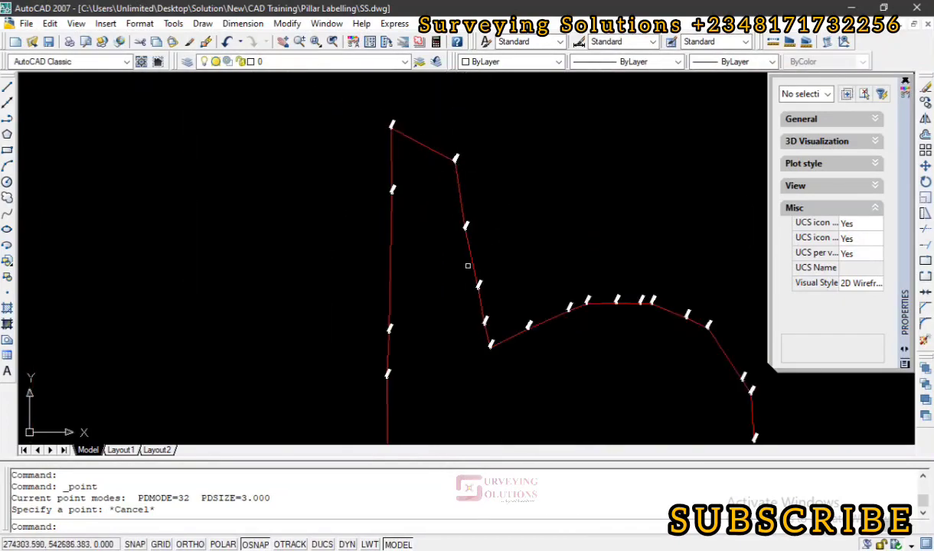
scroll(467, 267, "up", 4)
scroll(460, 215, "up", 2)
scroll(461, 214, "down", 5)
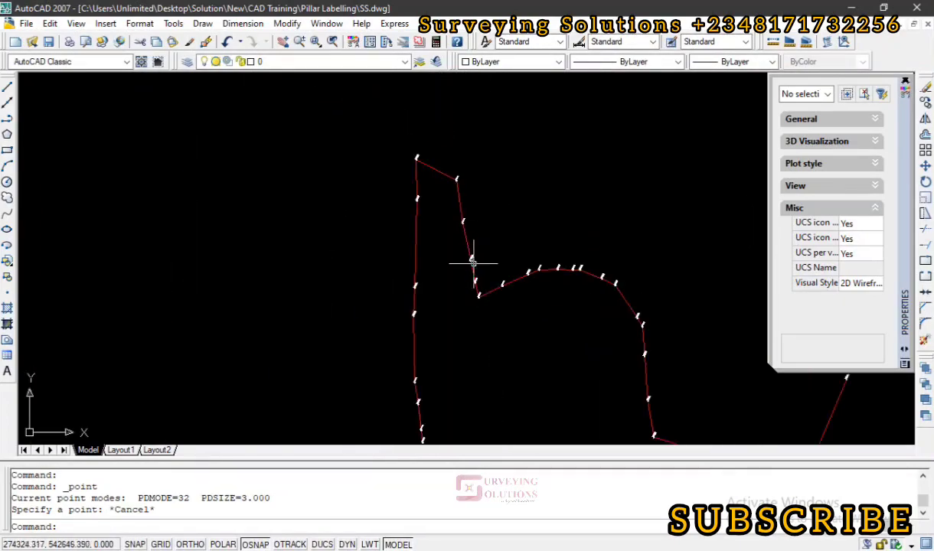
scroll(476, 260, "up", 4)
scroll(476, 257, "up", 2)
scroll(475, 260, "down", 4)
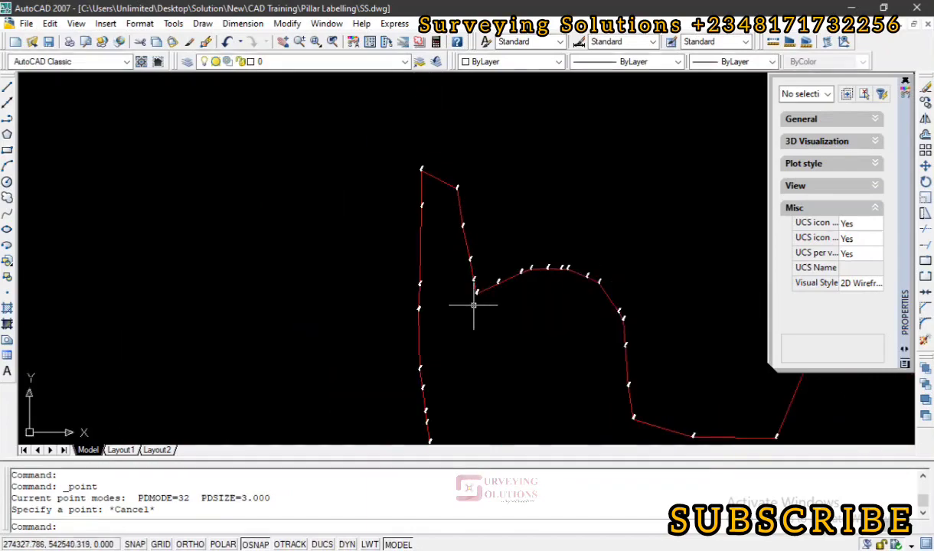
scroll(483, 307, "up", 5)
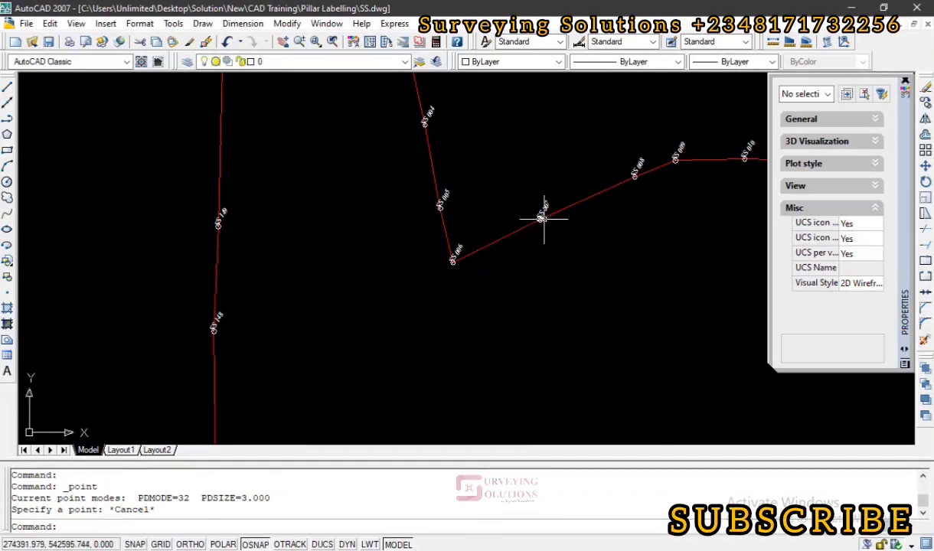
scroll(667, 175, "down", 4)
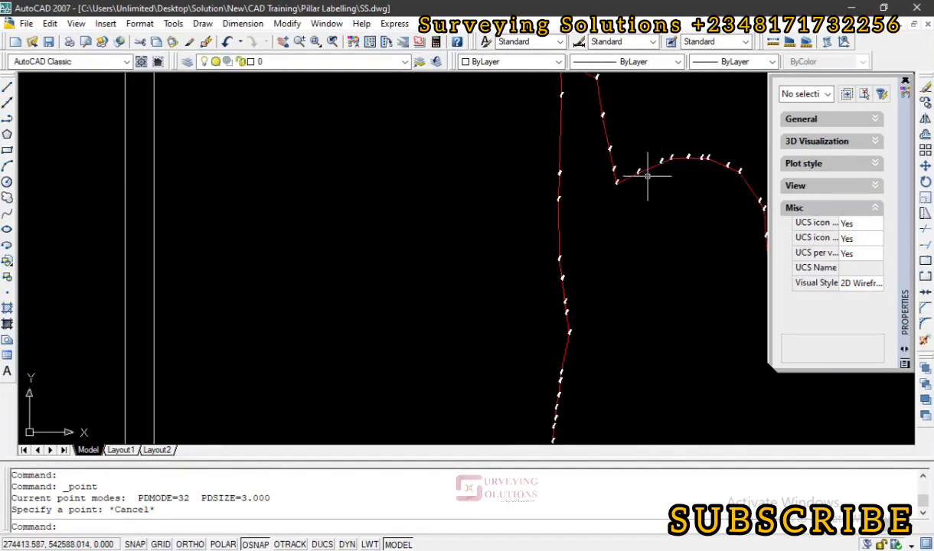
scroll(645, 178, "down", 3)
scroll(678, 161, "up", 6)
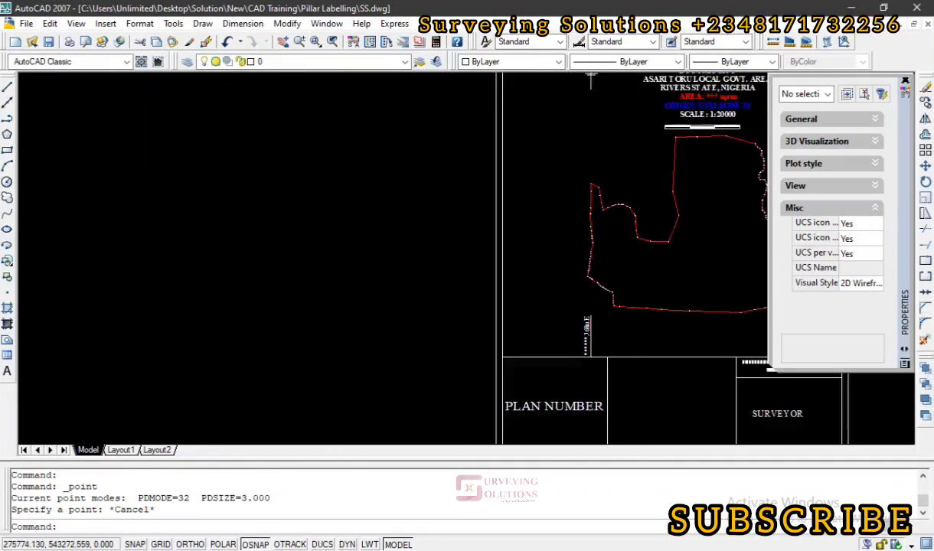
Examine the point symbols and labels around pillars SS 046 to SS 049 on the eastern boundary.
scroll(678, 161, "down", 5)
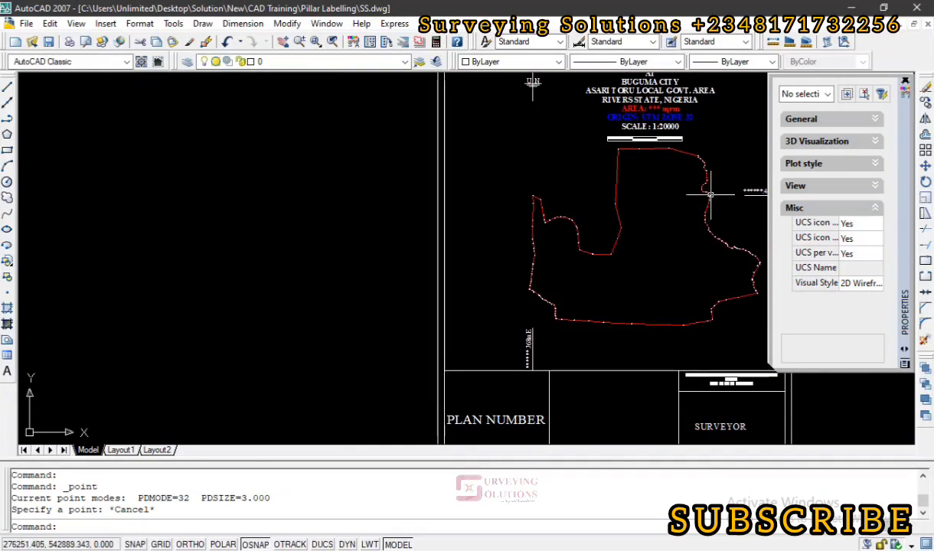
scroll(676, 188, "up", 5)
scroll(704, 194, "up", 2)
scroll(704, 193, "up", 3)
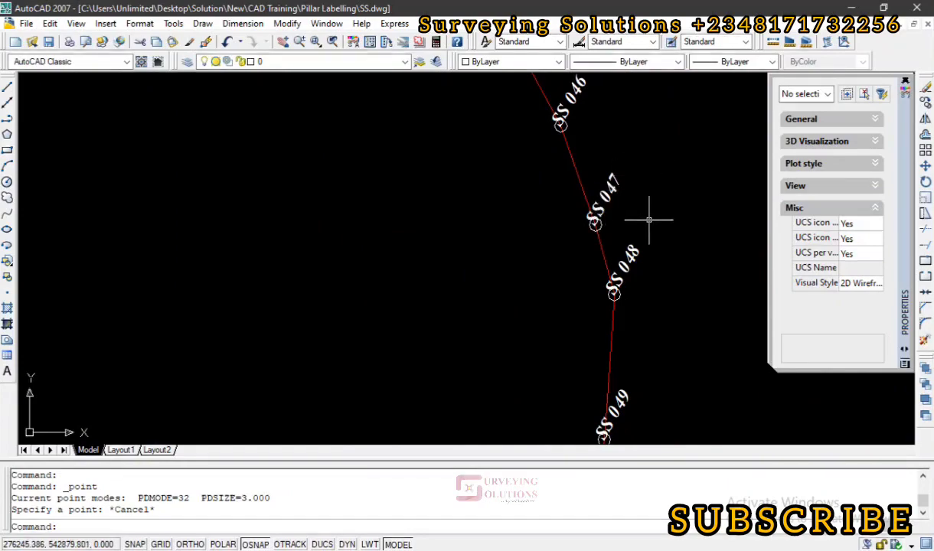
scroll(661, 218, "down", 6)
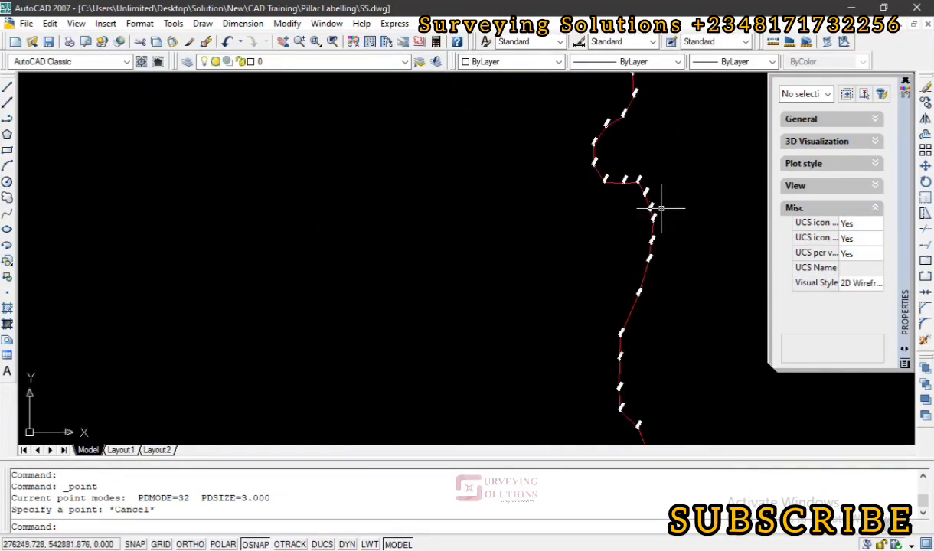
scroll(661, 207, "down", 3)
scroll(660, 207, "down", 2)
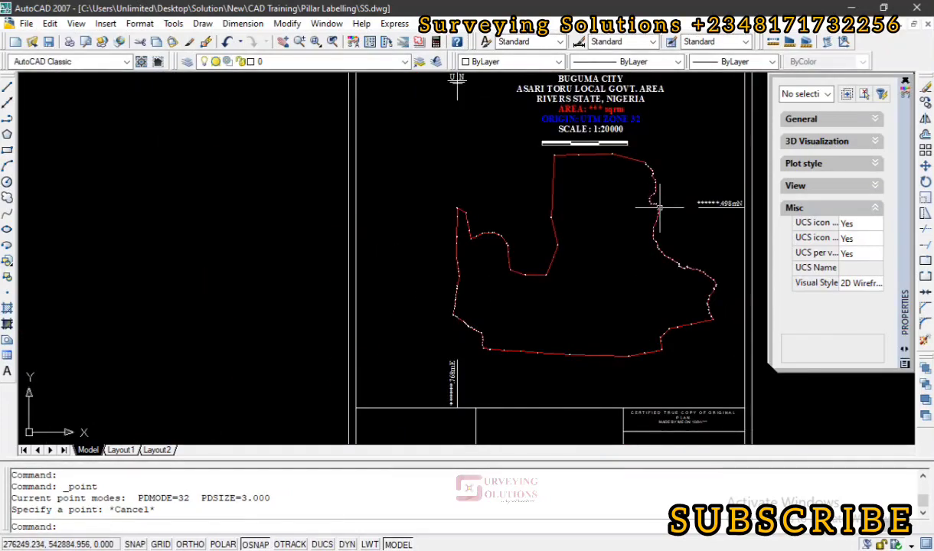
Examine the pillar symbols along the southern boundary near SS 107 and along the northern edge below the scale bar.
scroll(636, 359, "up", 8)
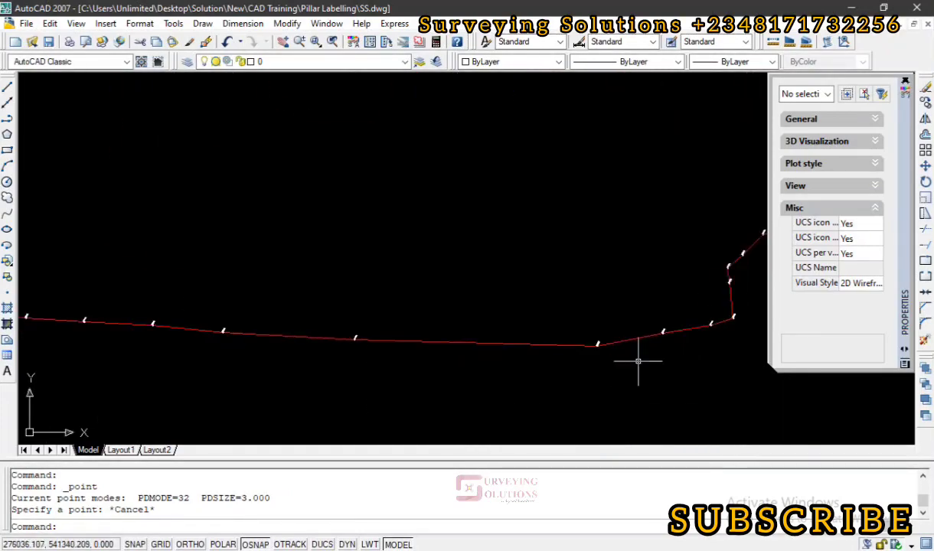
scroll(586, 346, "up", 4)
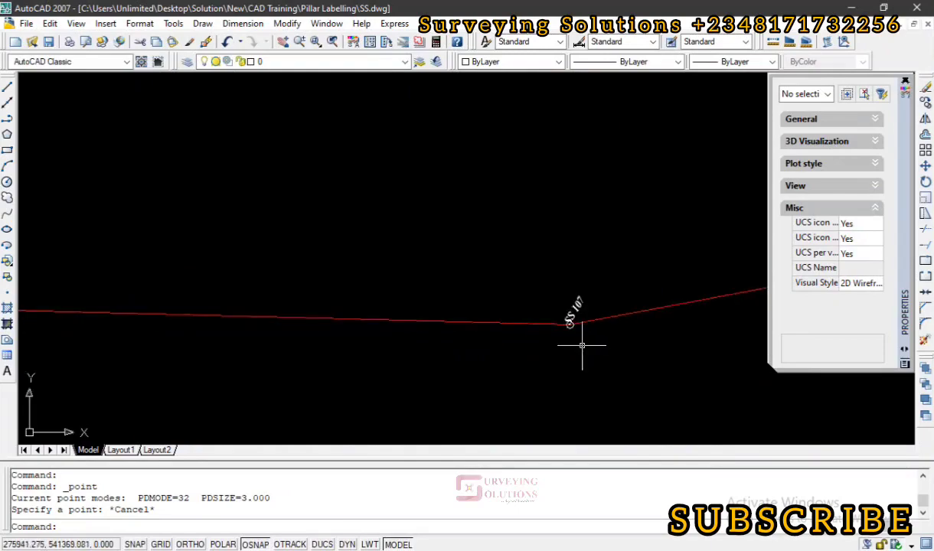
scroll(582, 346, "down", 10)
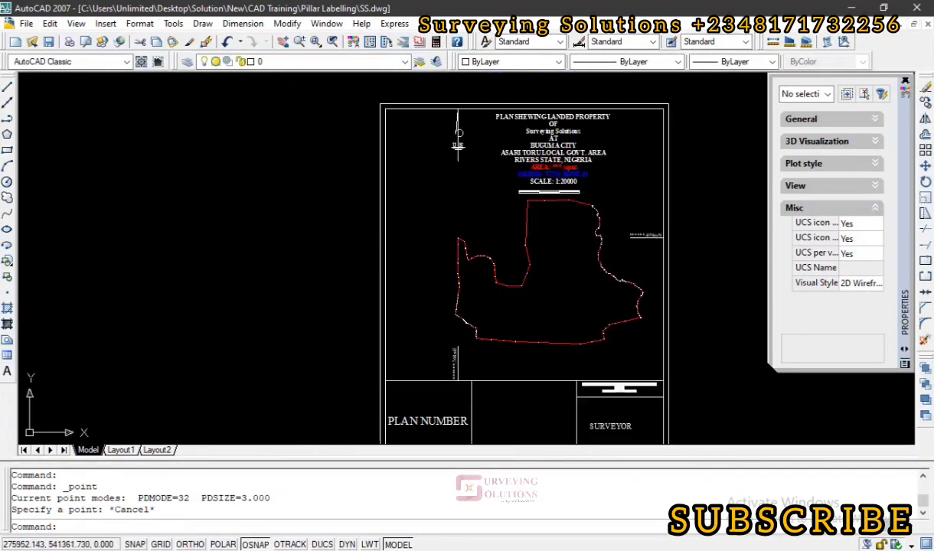
scroll(568, 199, "up", 7)
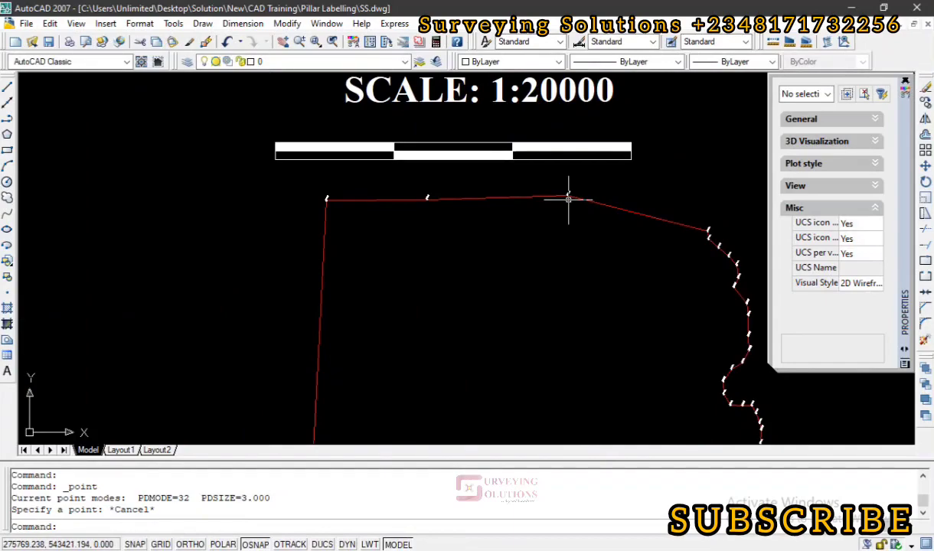
scroll(568, 199, "up", 6)
scroll(567, 200, "down", 8)
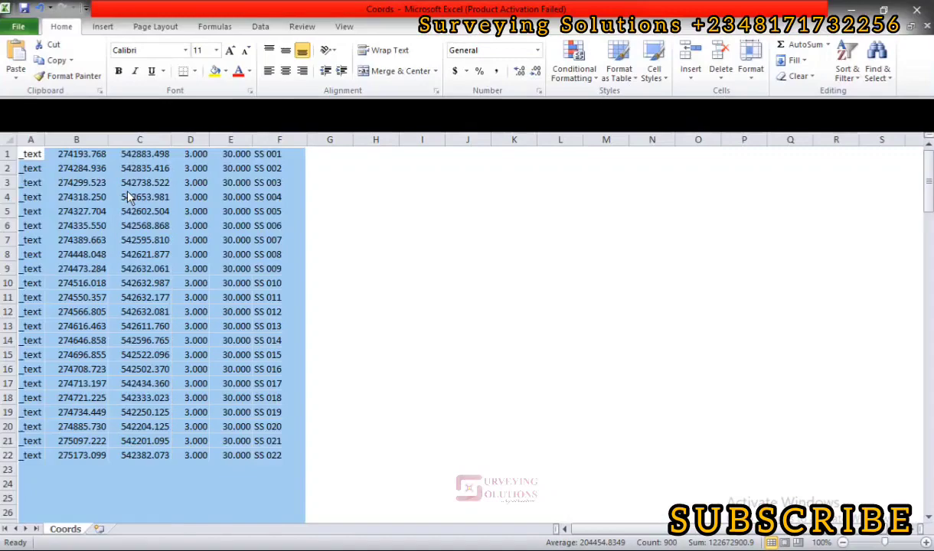
Review the text command rows of the Coords workbook in Excel down to SS 150, and return to the AutoCAD drawing.
left_click(126, 193)
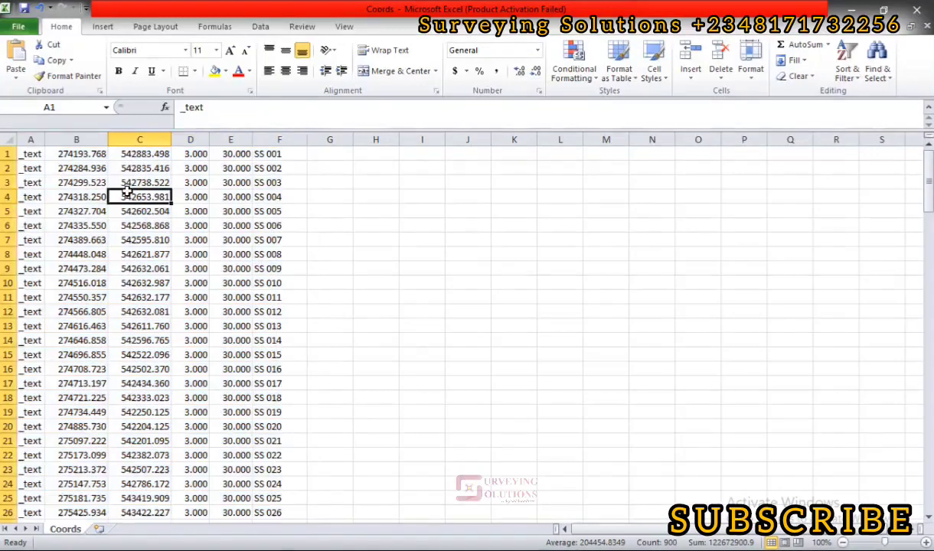
key("ctrl+Down")
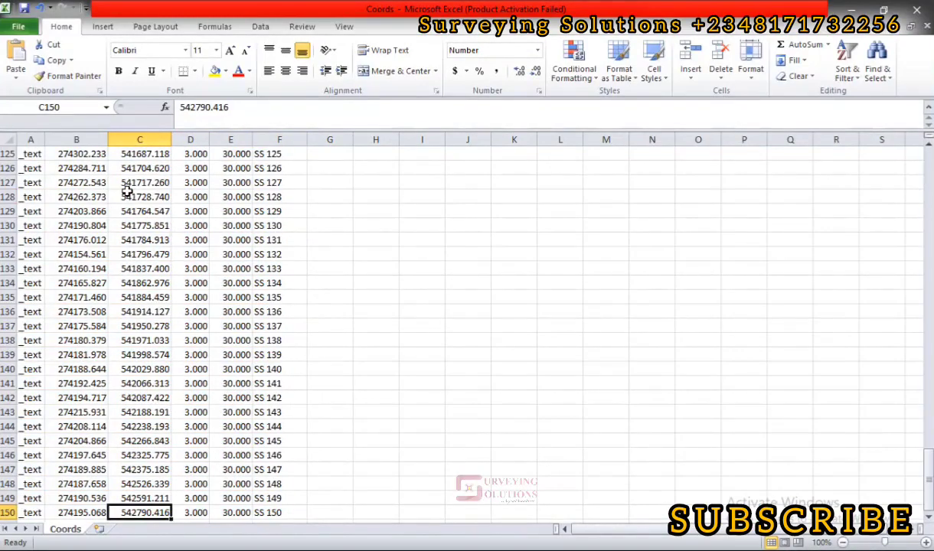
scroll(129, 366, "down", 3)
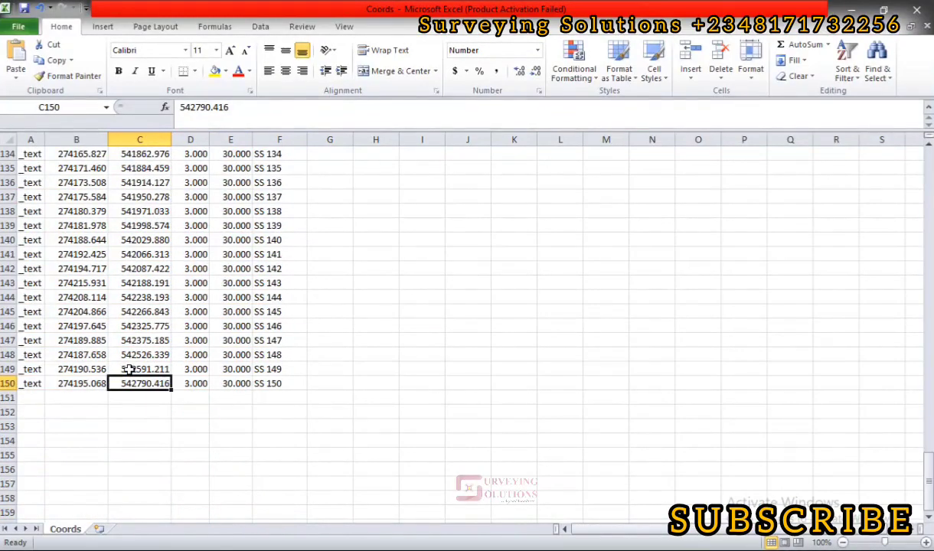
scroll(128, 368, "up", 7)
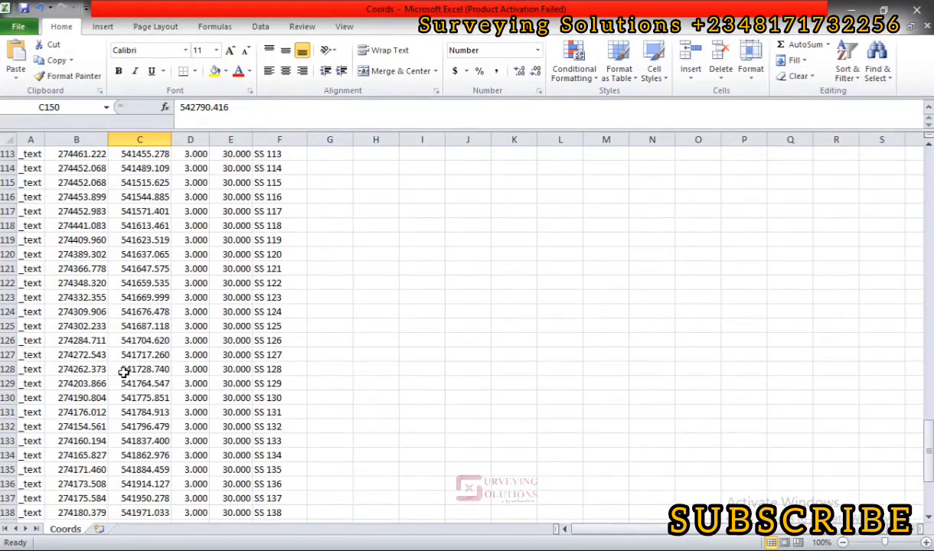
scroll(124, 372, "down", 6)
scroll(123, 372, "up", 7)
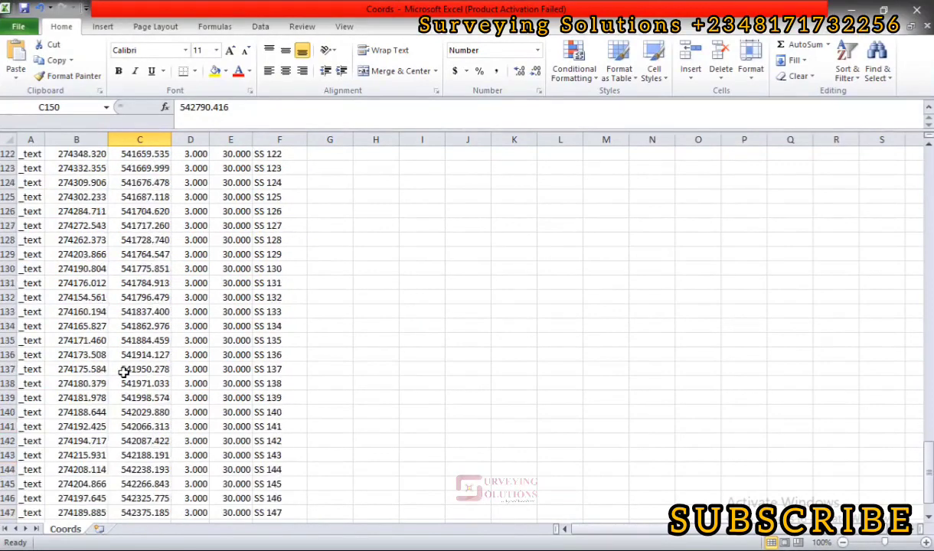
left_click(851, 8)
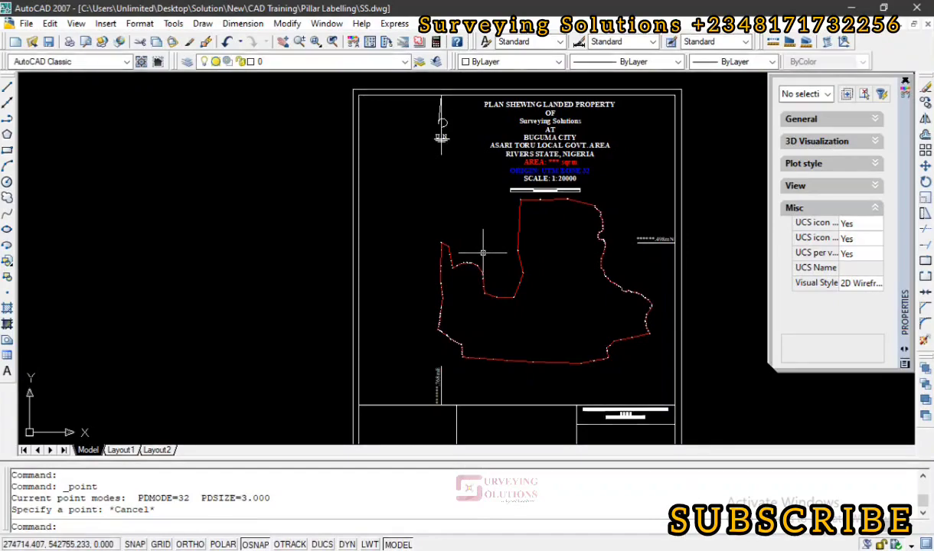
Review the pillar text commands in the SSS Notepad file and return to the AutoCAD drawing.
scroll(503, 258, "down", 5)
scroll(503, 258, "up", 9)
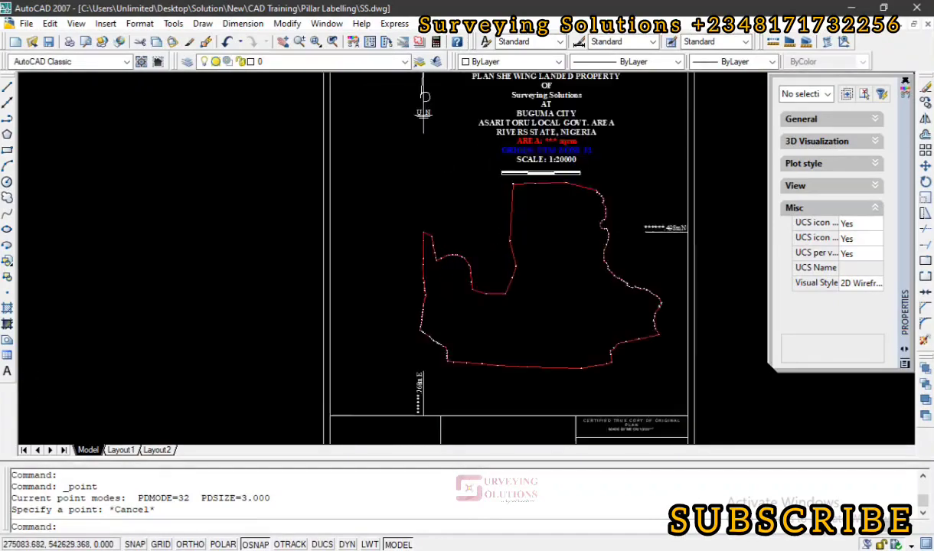
scroll(502, 254, "down", 3)
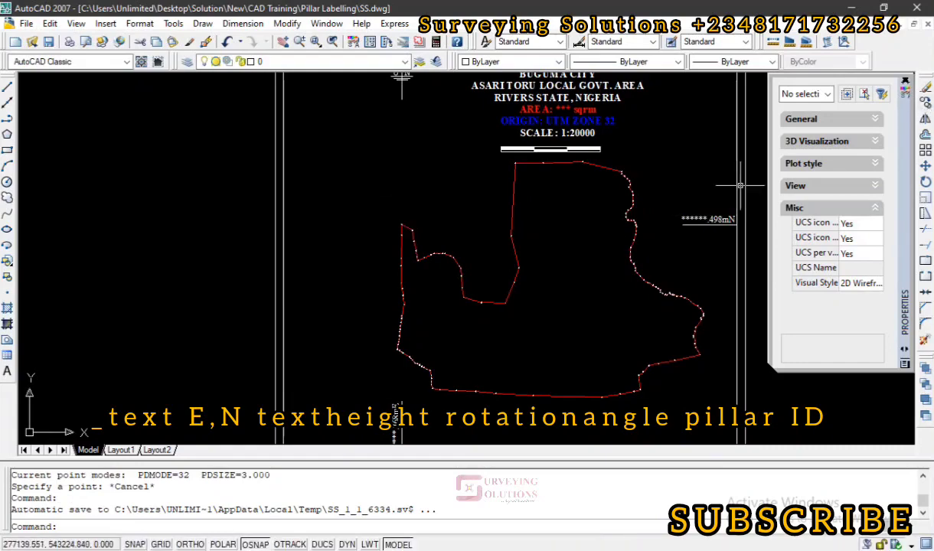
key("alt+Tab")
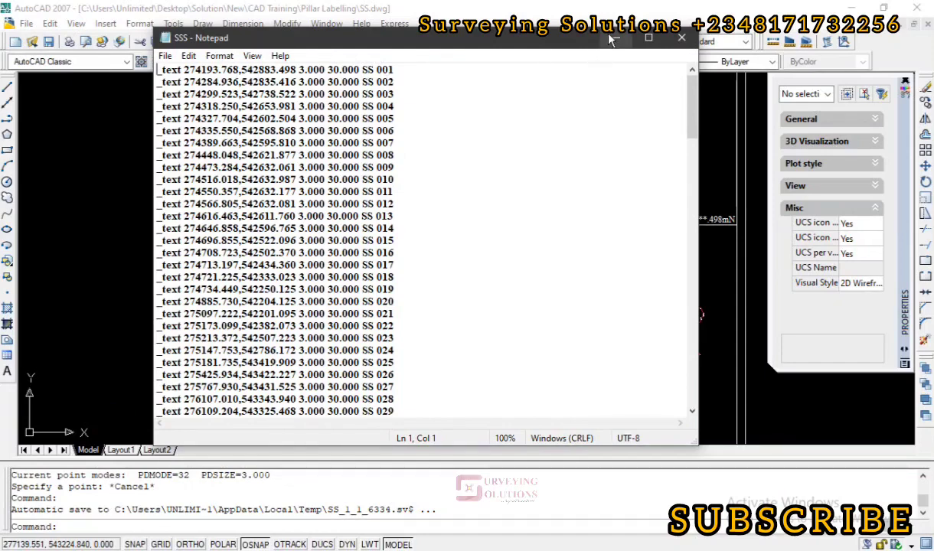
key("alt+Tab")
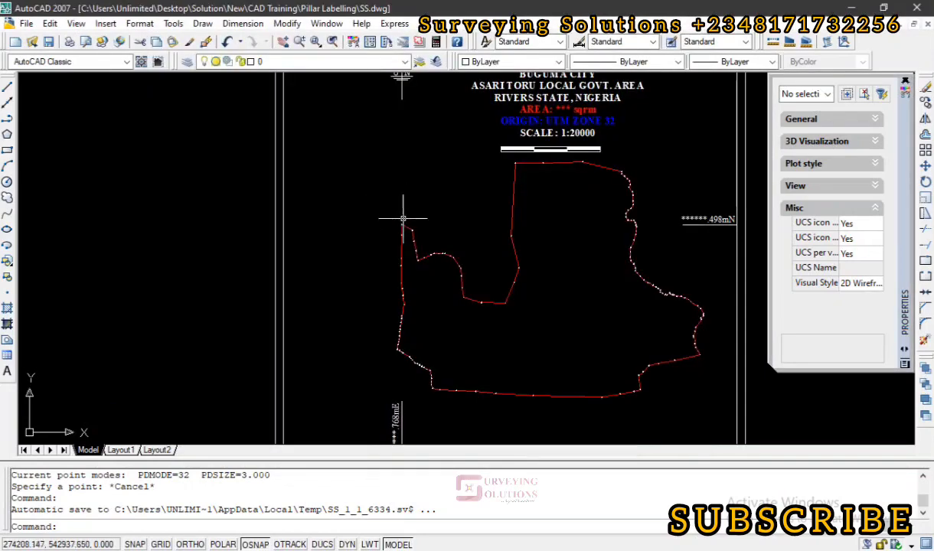
Inspect the labelled pillars on the north-western part of the boundary and zoom to the drawing extents.
scroll(403, 218, "up", 5)
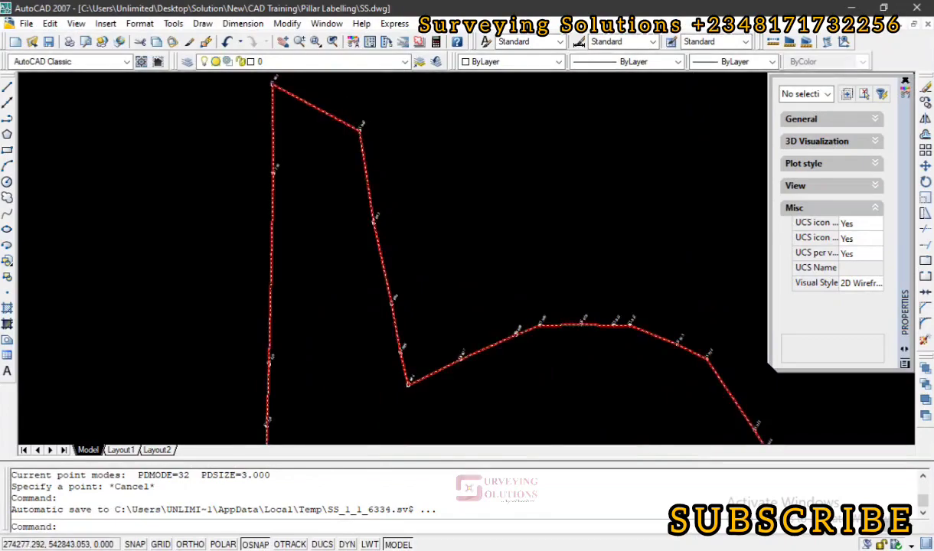
scroll(356, 127, "up", 2)
scroll(354, 127, "down", 5)
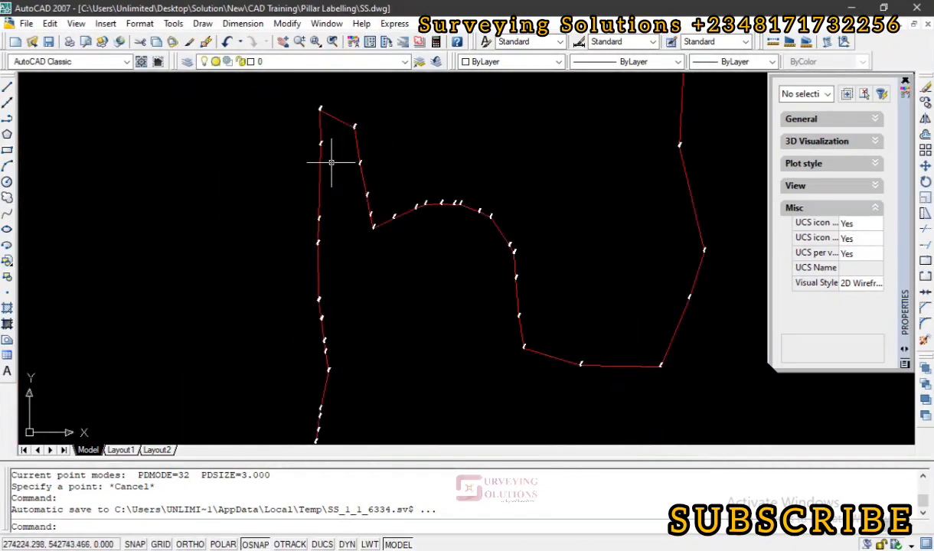
scroll(317, 150, "up", 4)
scroll(317, 150, "down", 3)
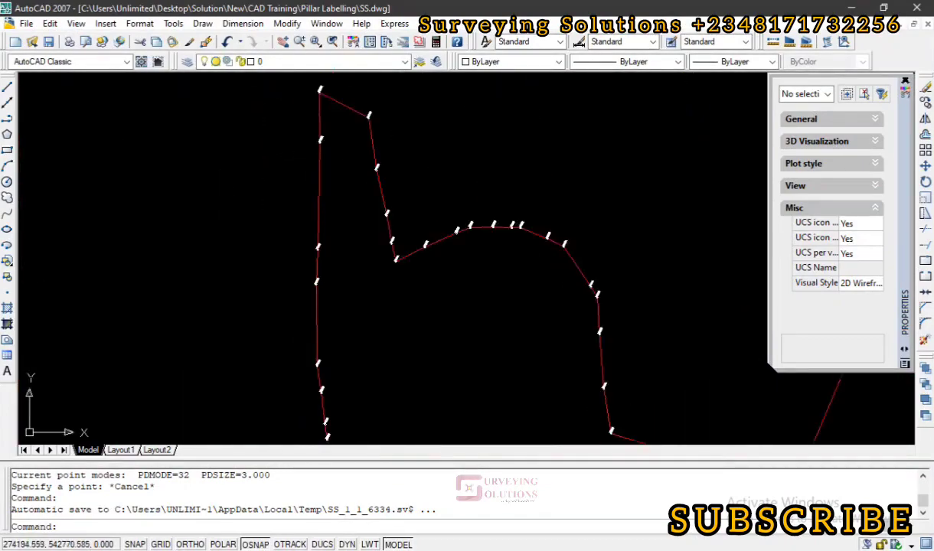
scroll(320, 153, "down", 4)
scroll(320, 153, "down", 4)
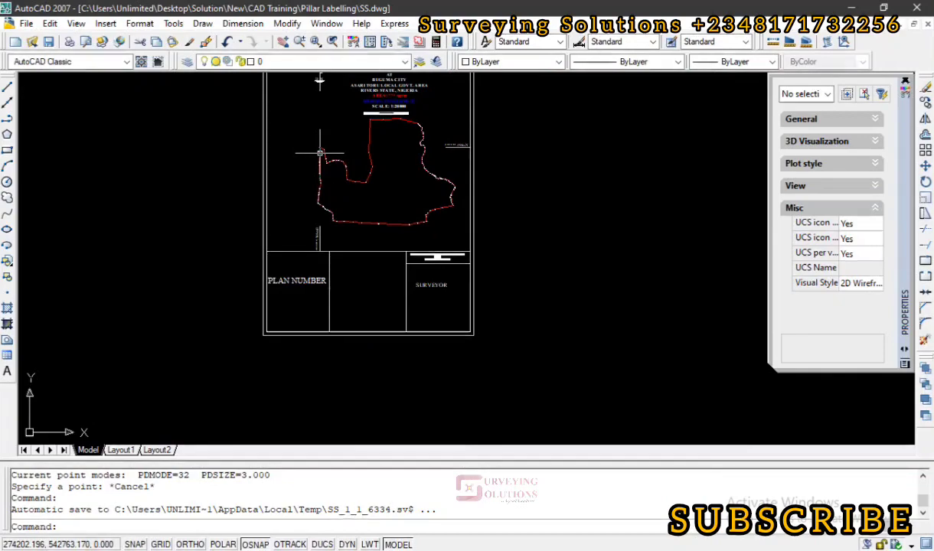
key("Escape")
type("z")
key("Return")
type("e")
key("Return")
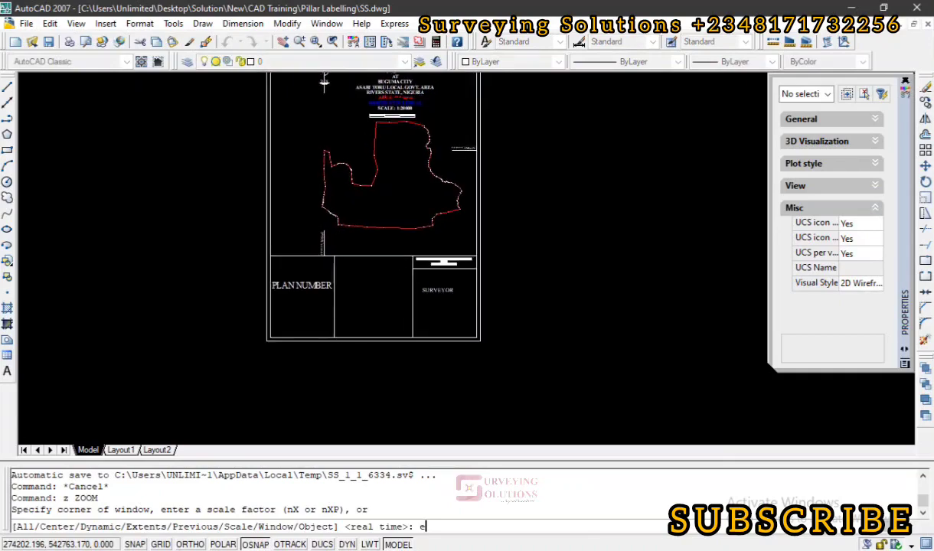